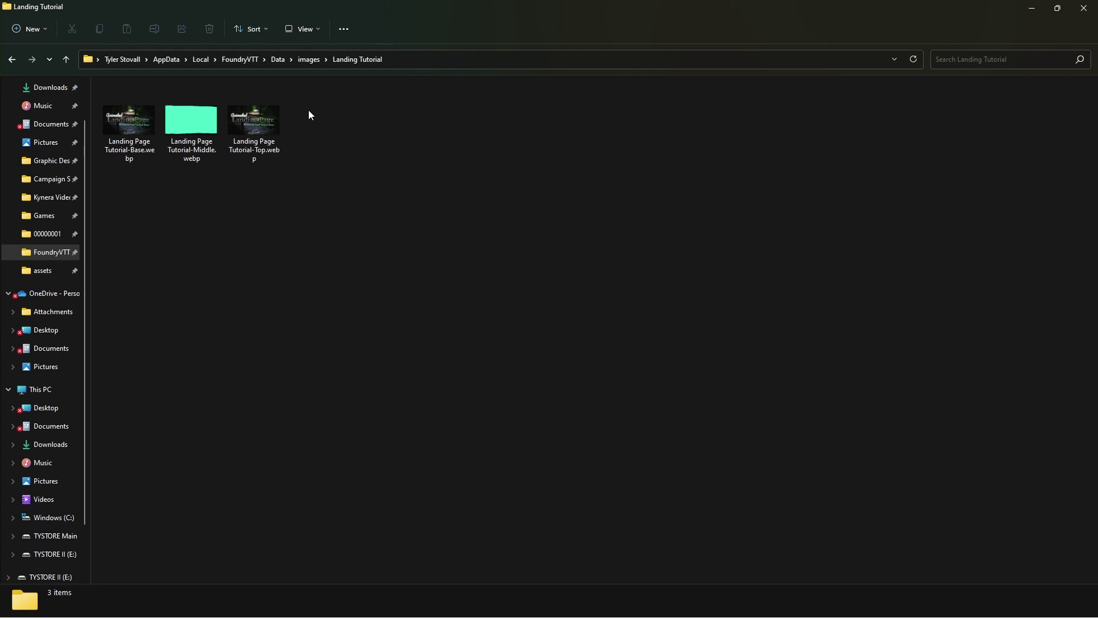
pyautogui.click(131, 131)
pyautogui.press('Return')
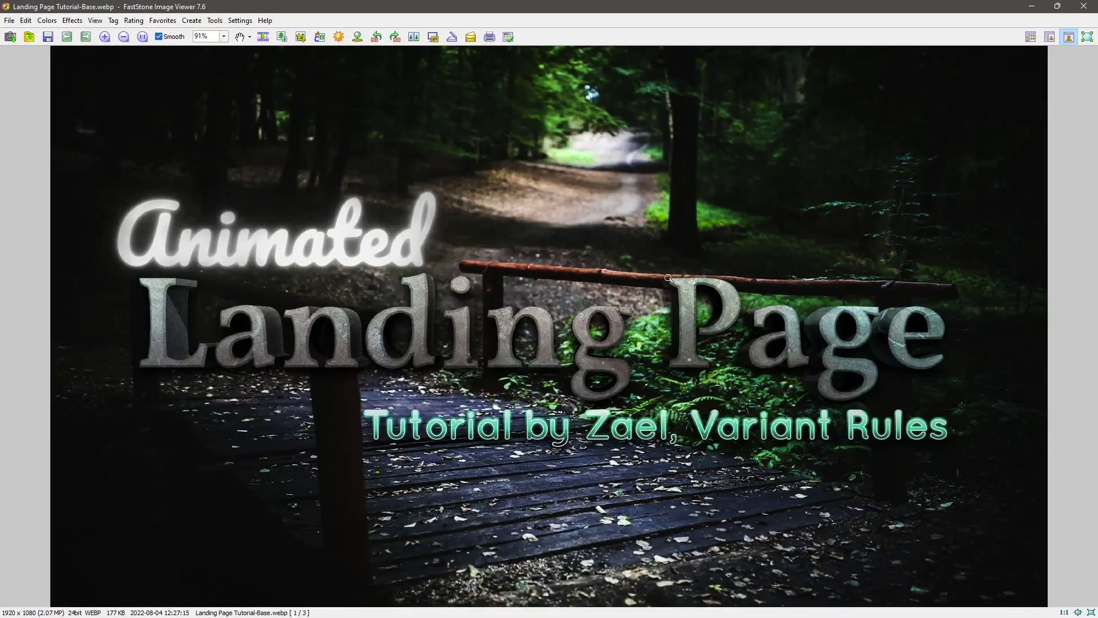
pyautogui.click(1084, 7)
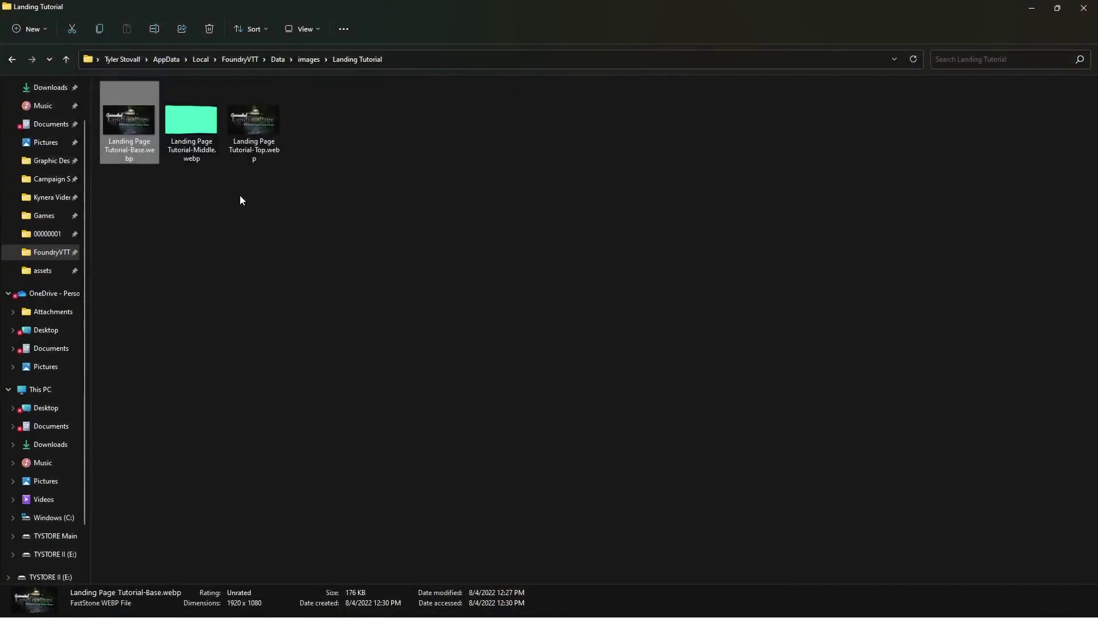
pyautogui.doubleClick(193, 130)
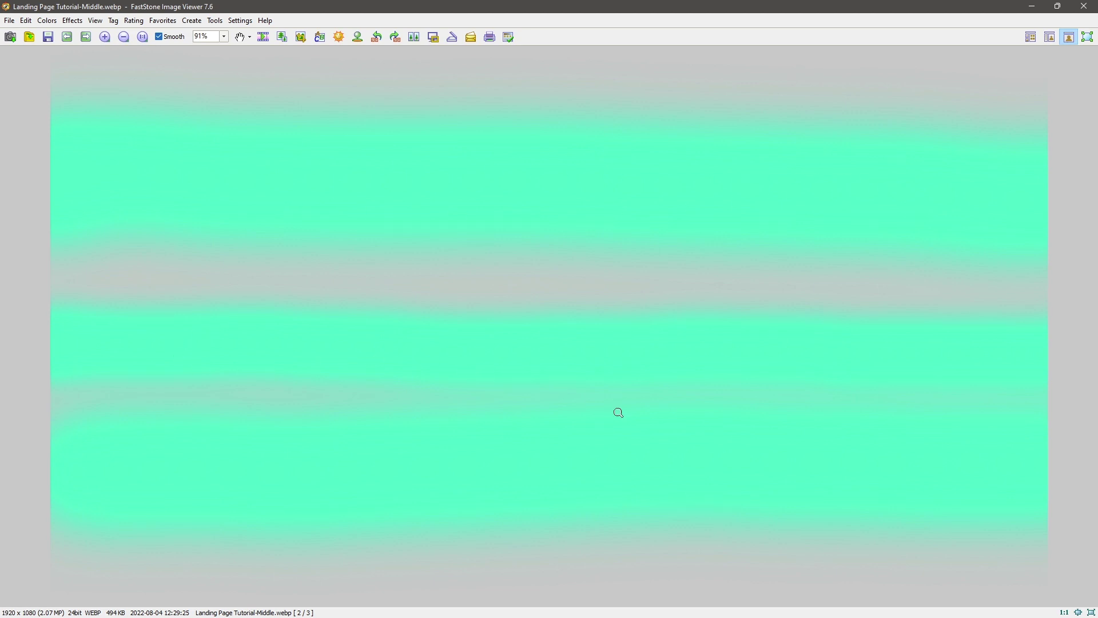
pyautogui.click(1082, 8)
pyautogui.doubleClick(252, 128)
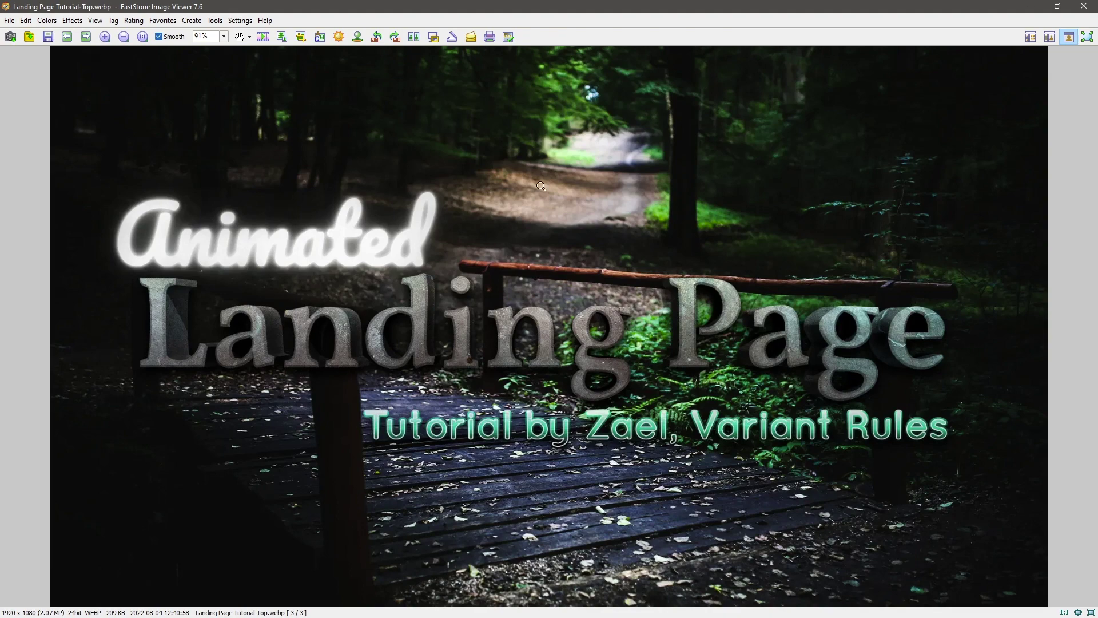
pyautogui.click(1083, 8)
# Step: Create a new scene named 'Landing Demo' from the Scenes sidebar
pyautogui.click(1081, 6)
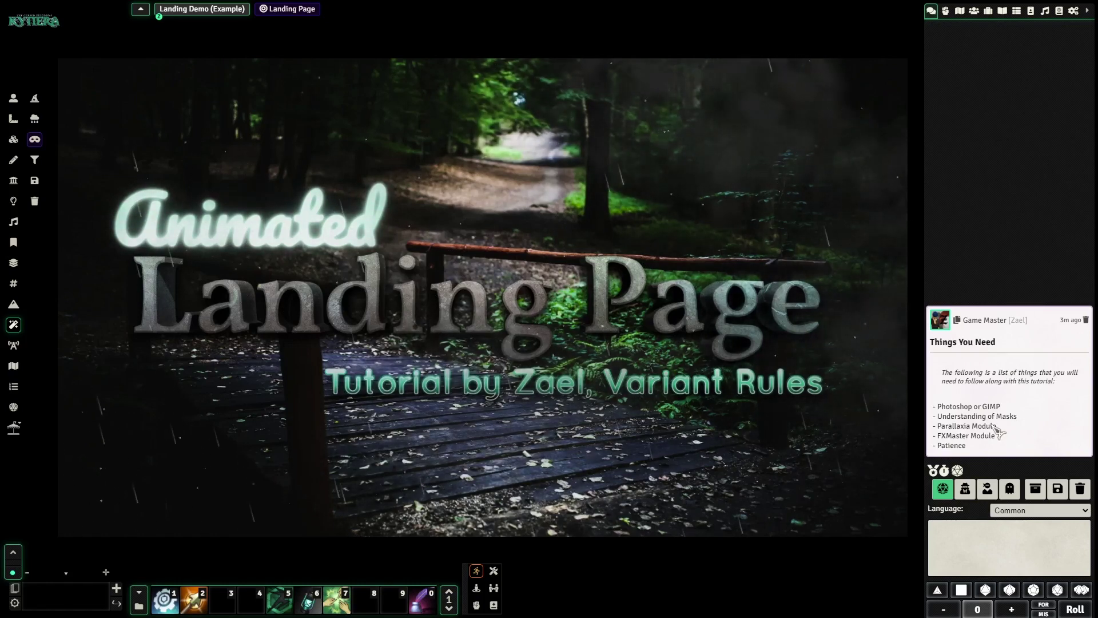
pyautogui.click(961, 10)
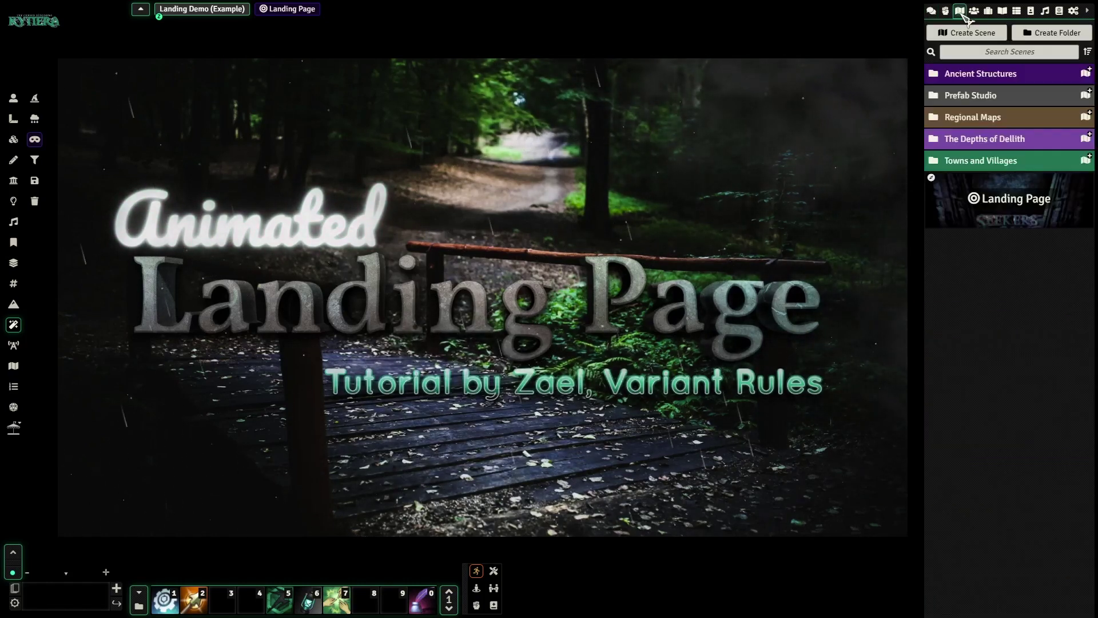
pyautogui.click(975, 33)
pyautogui.click(855, 57)
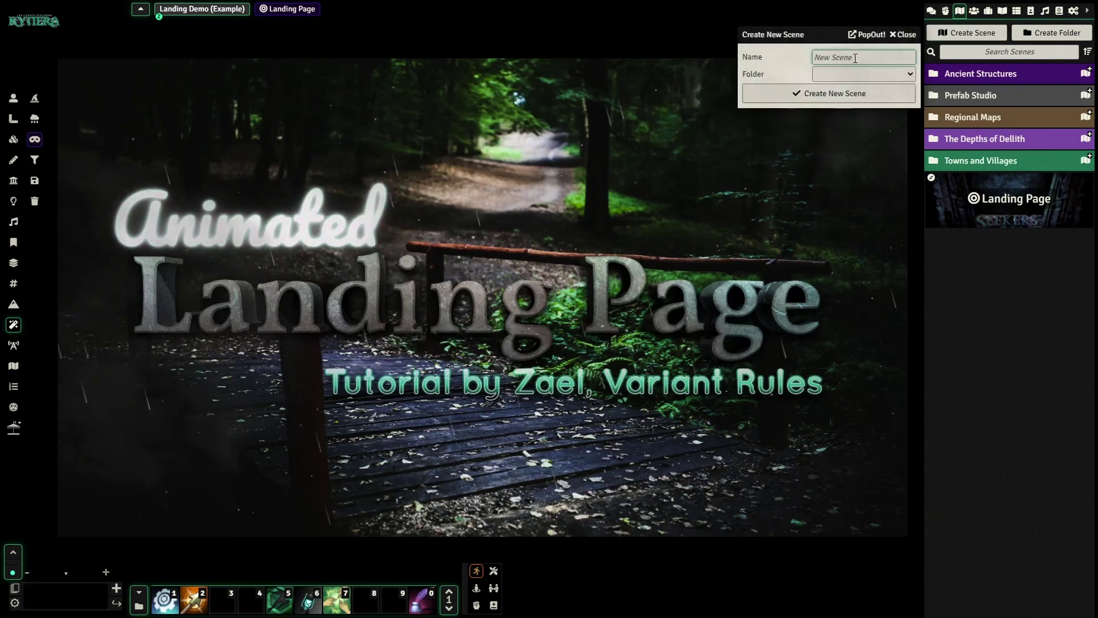
pyautogui.write('Lan')
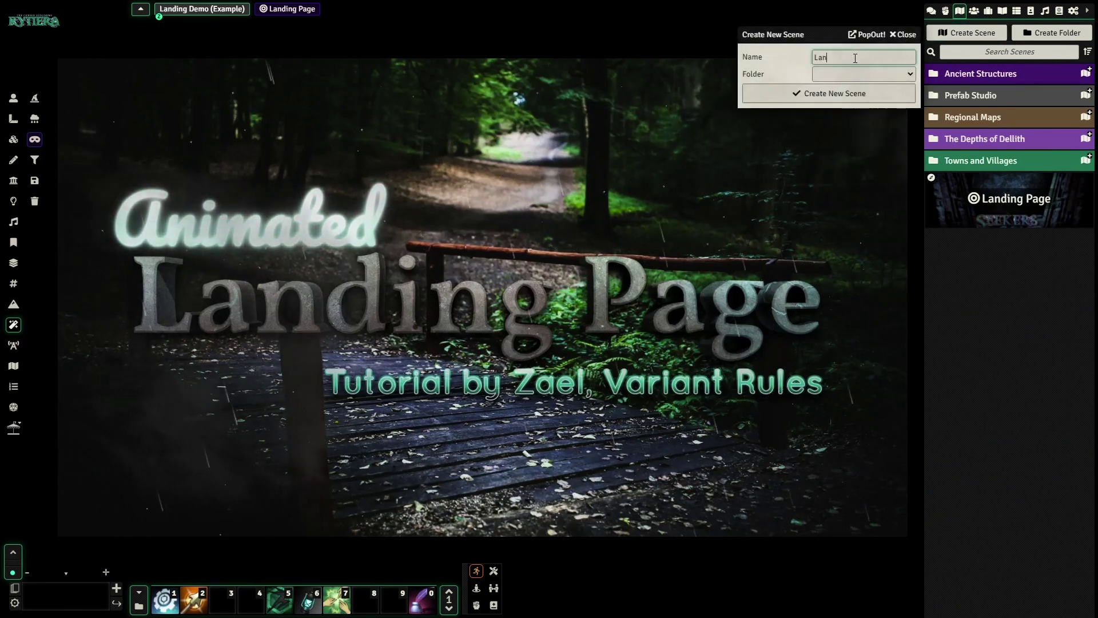
pyautogui.write('ding Demo')
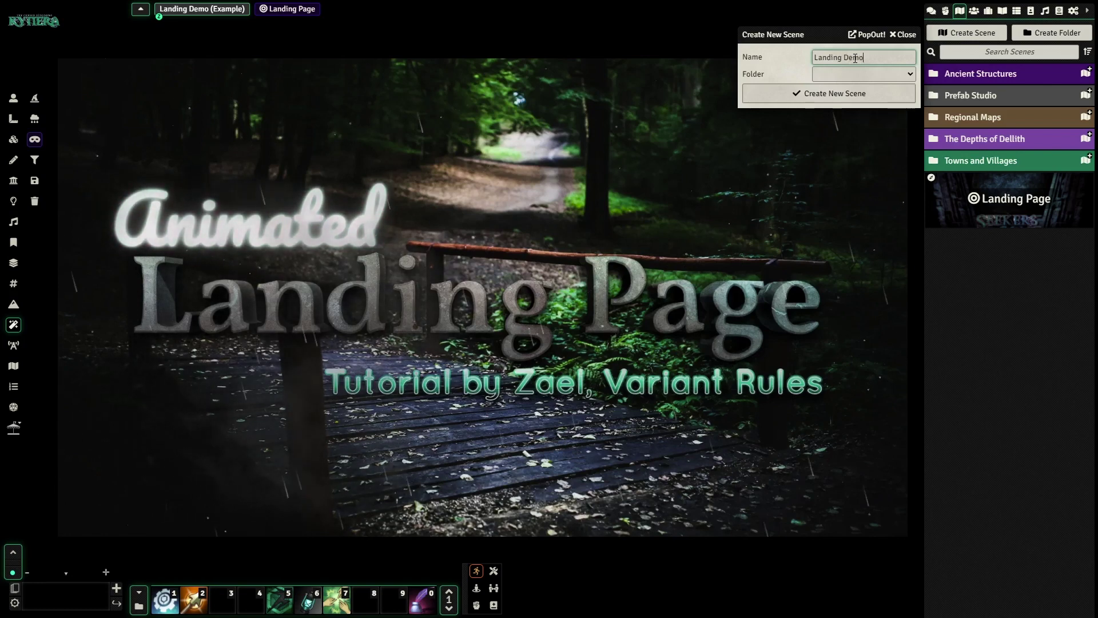
pyautogui.press('Return')
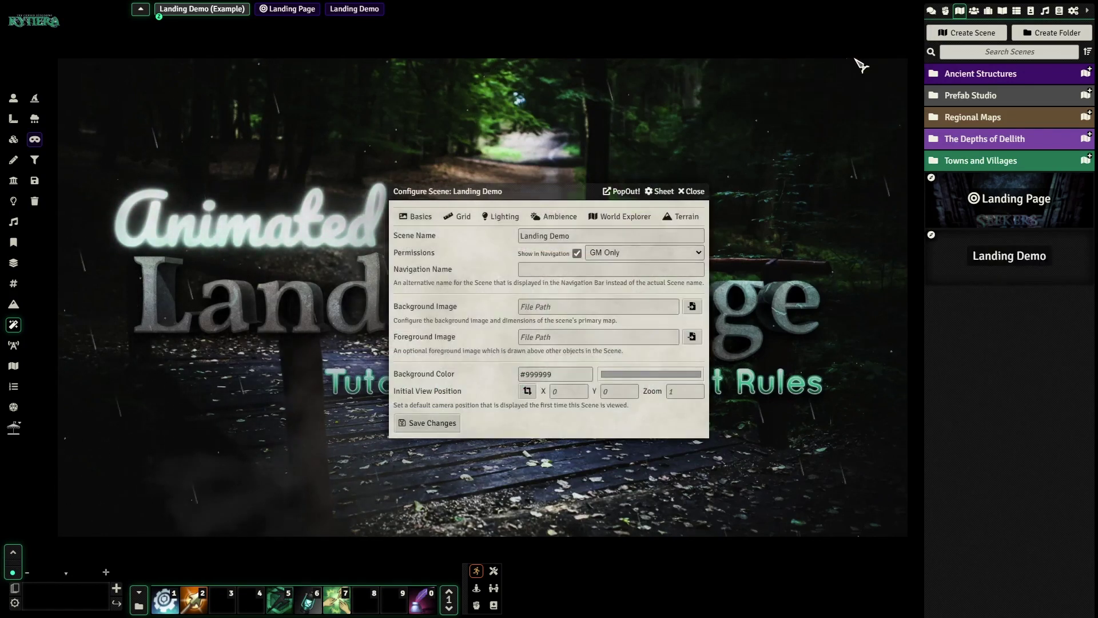
# Step: Set the background image to images/Landing Tutorial/Landing Page Tutorial-Base.webp
pyautogui.click(694, 309)
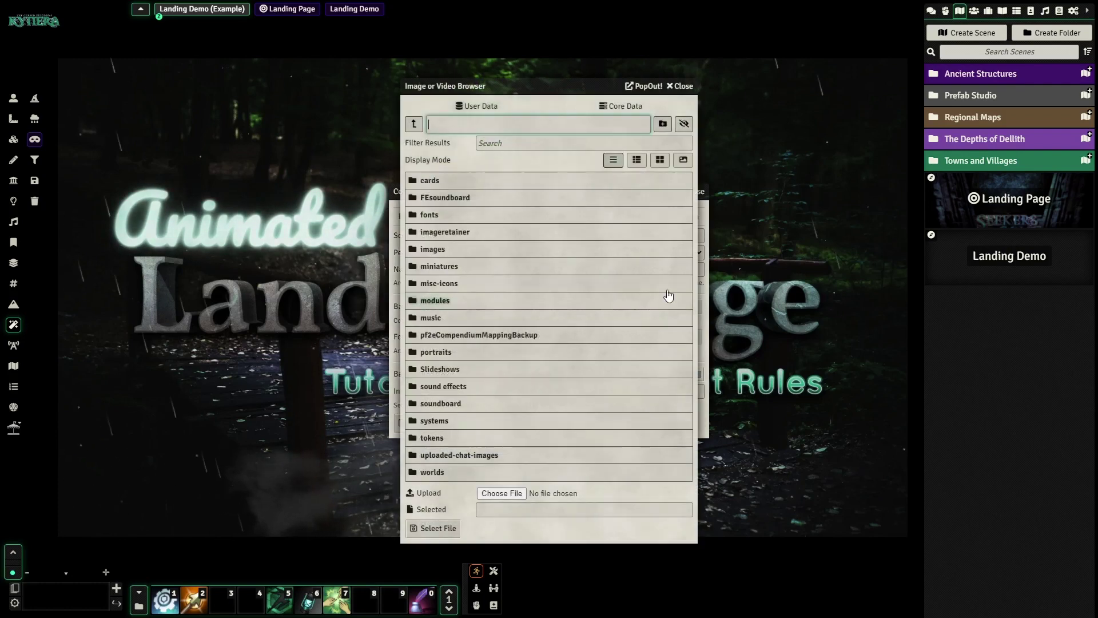
pyautogui.click(433, 249)
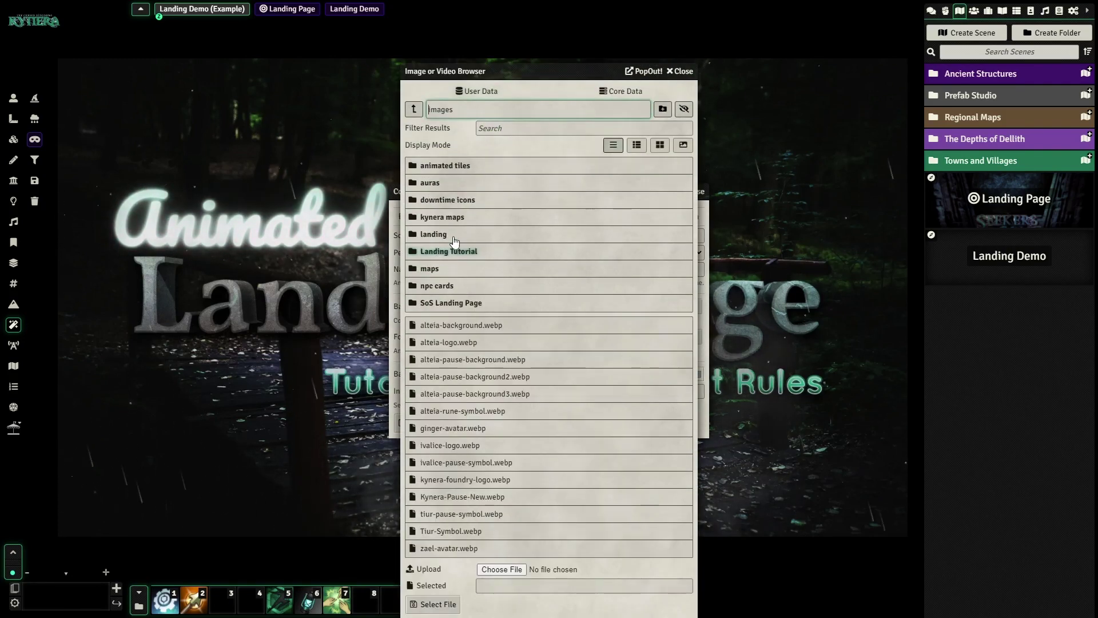
pyautogui.click(452, 250)
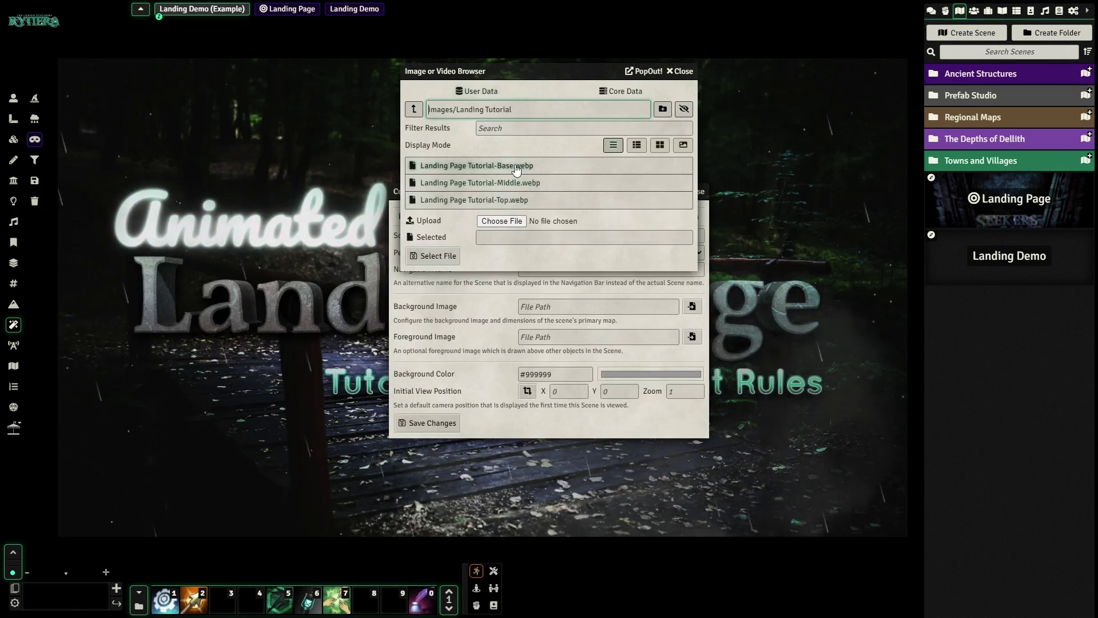
pyautogui.click(455, 169)
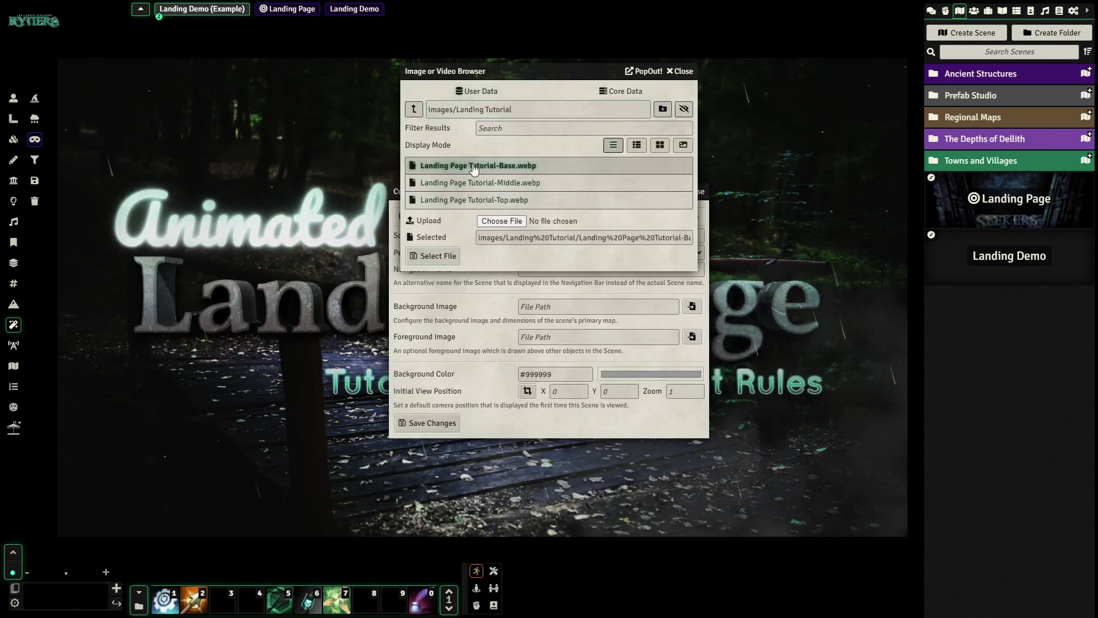
pyautogui.click(439, 256)
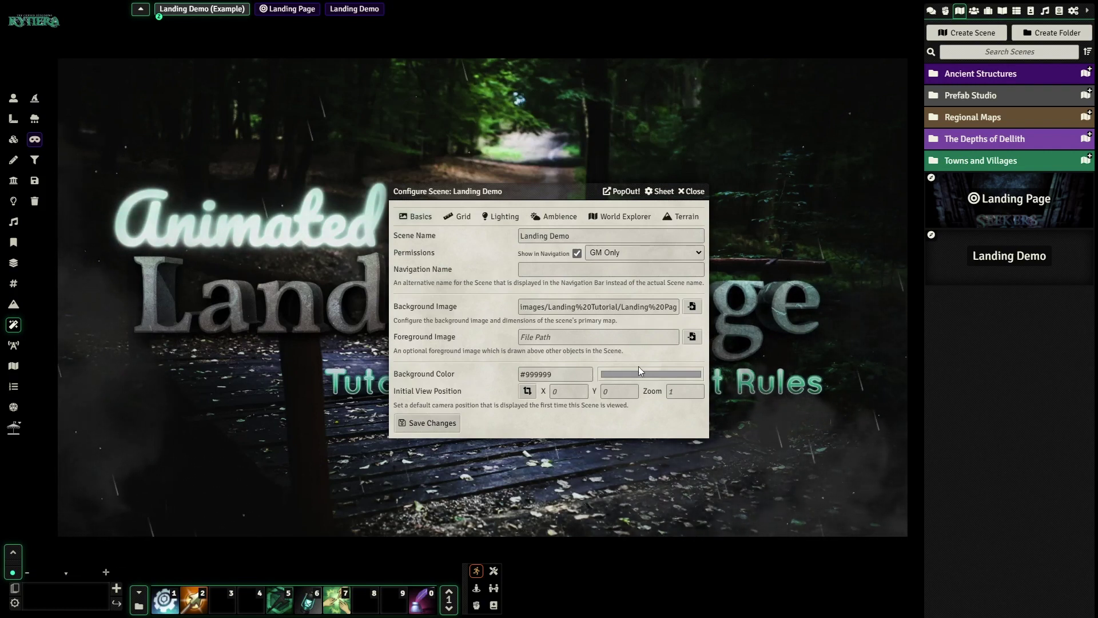
# Step: Set grid opacity to 0, padding to 0.05, and scene size to 1920 × 1080
pyautogui.click(462, 217)
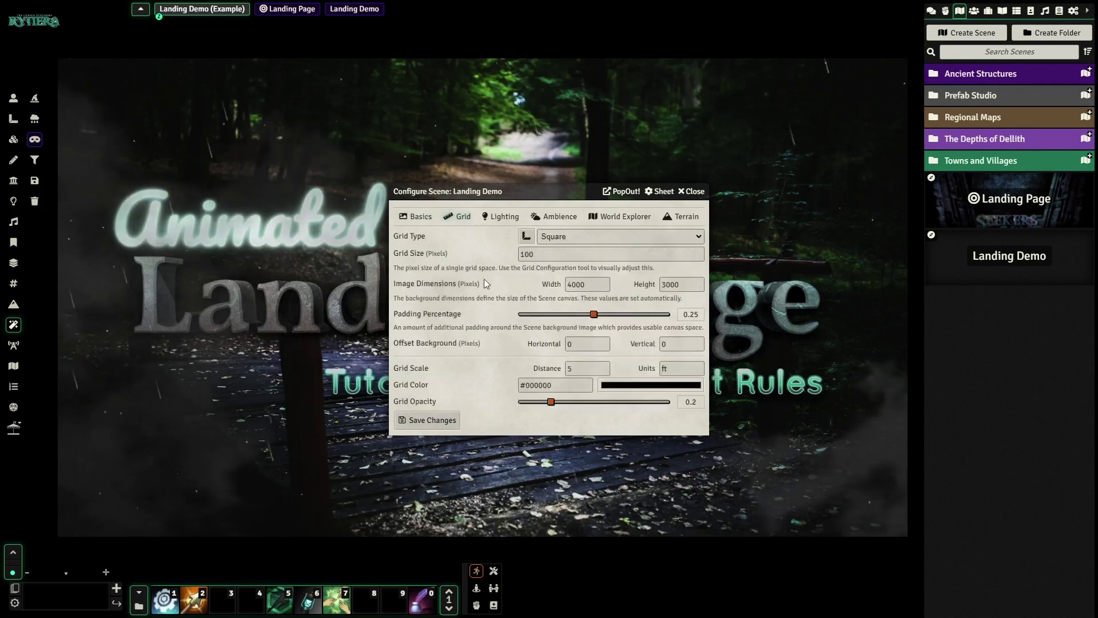
pyautogui.moveTo(550, 402); pyautogui.dragTo(522, 402)
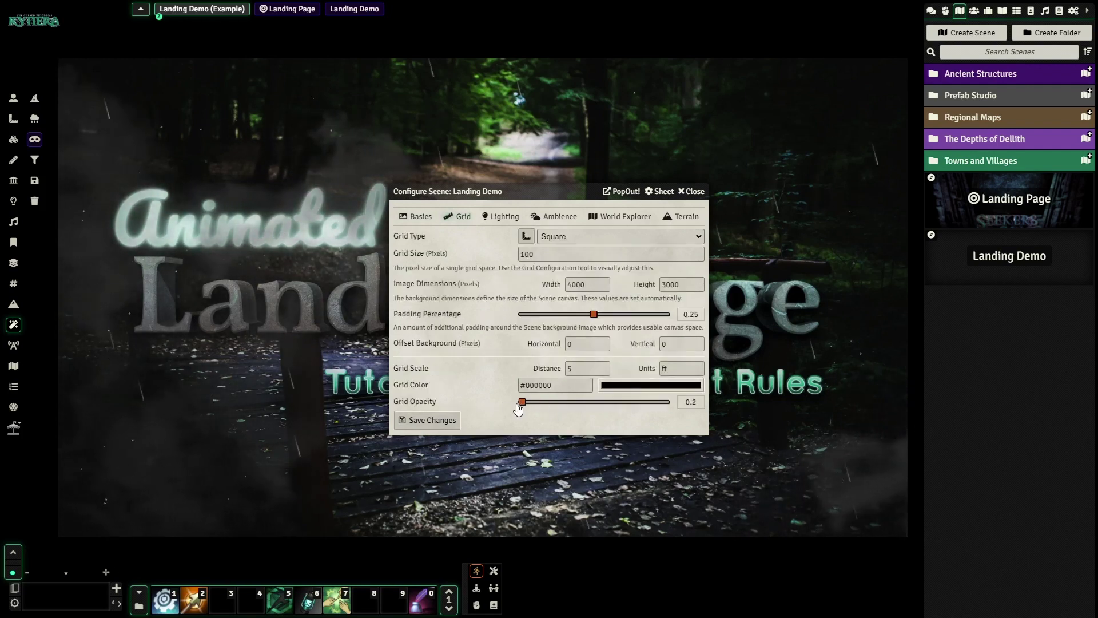
pyautogui.moveTo(595, 315); pyautogui.dragTo(536, 315)
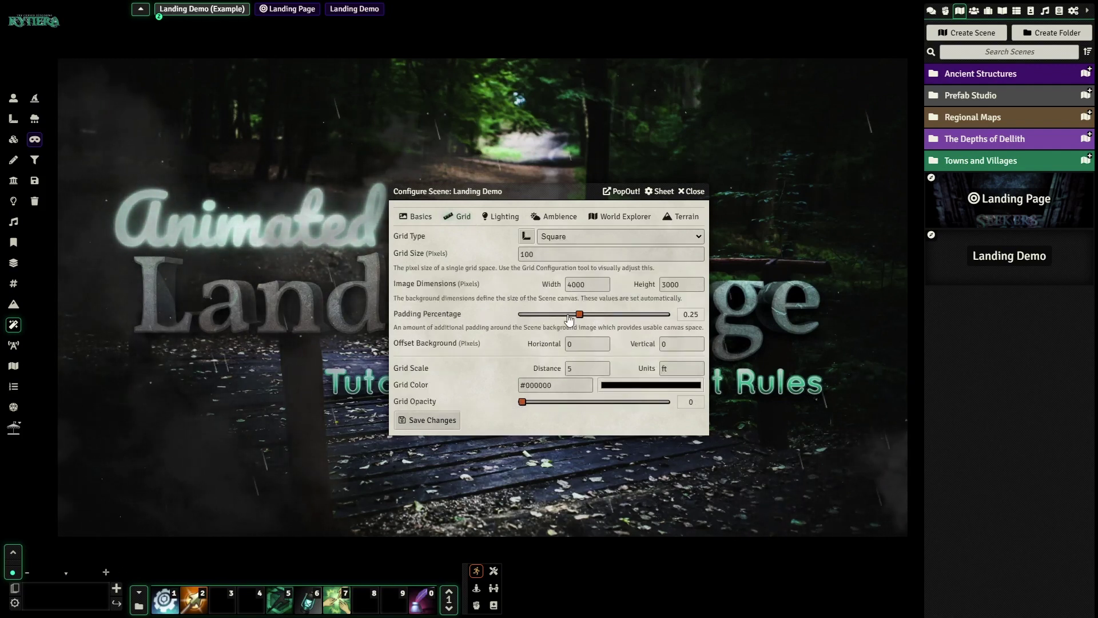
pyautogui.doubleClick(578, 284)
pyautogui.write('1920')
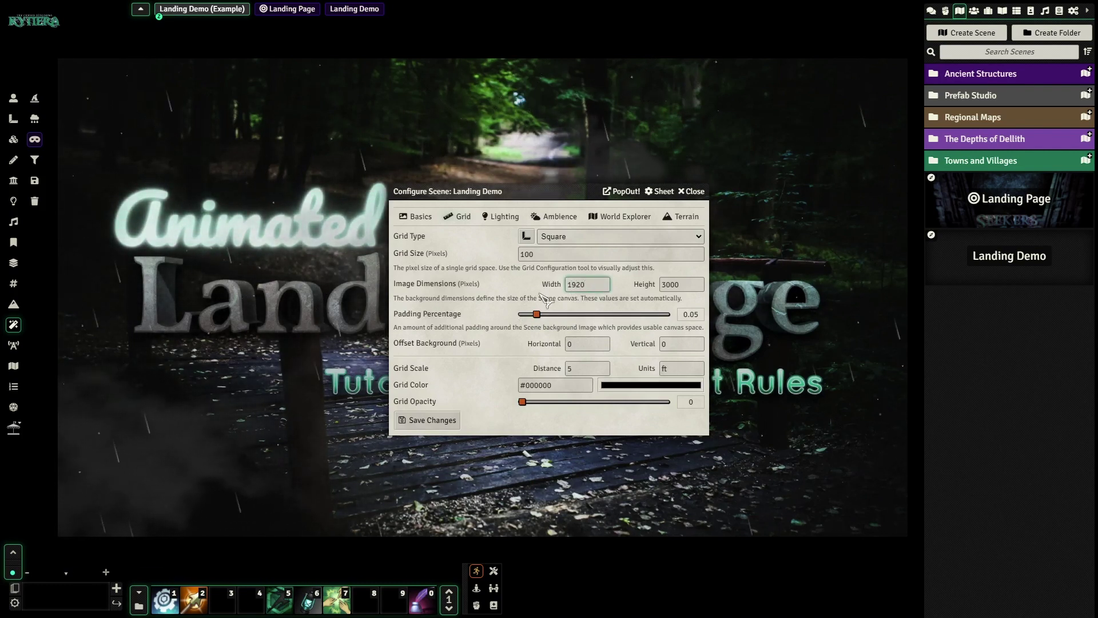
pyautogui.press('Tab')
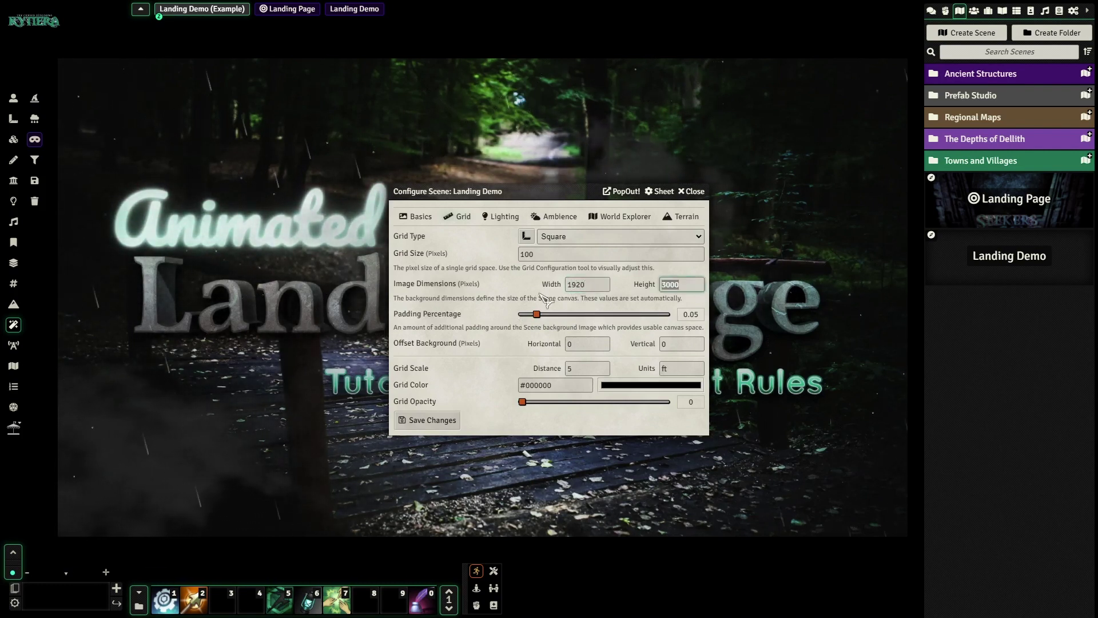
pyautogui.write('1080')
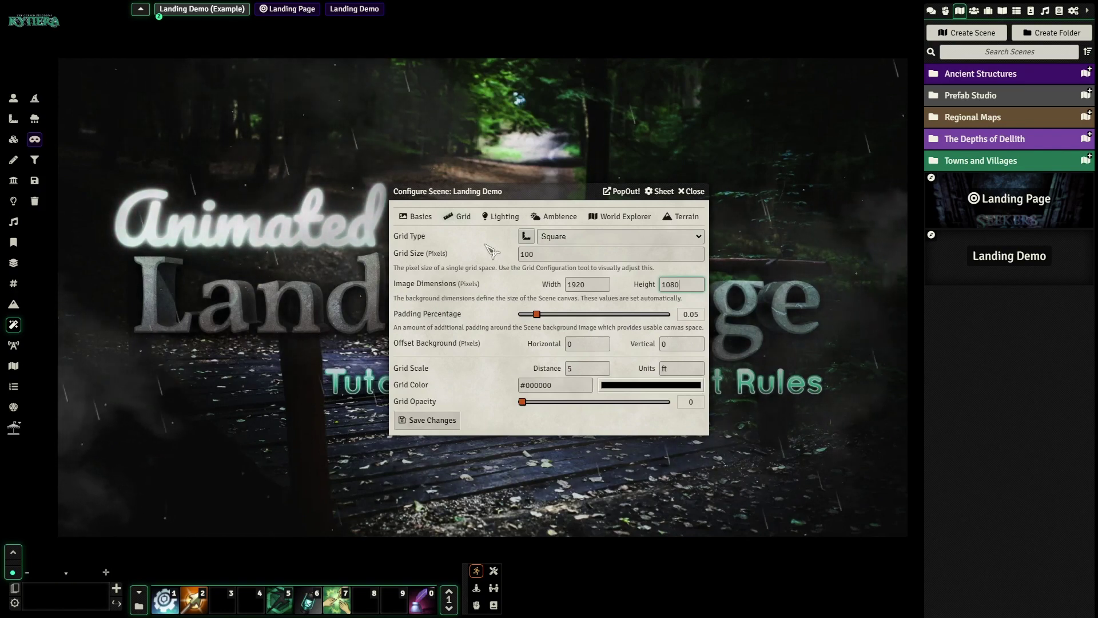
pyautogui.click(506, 218)
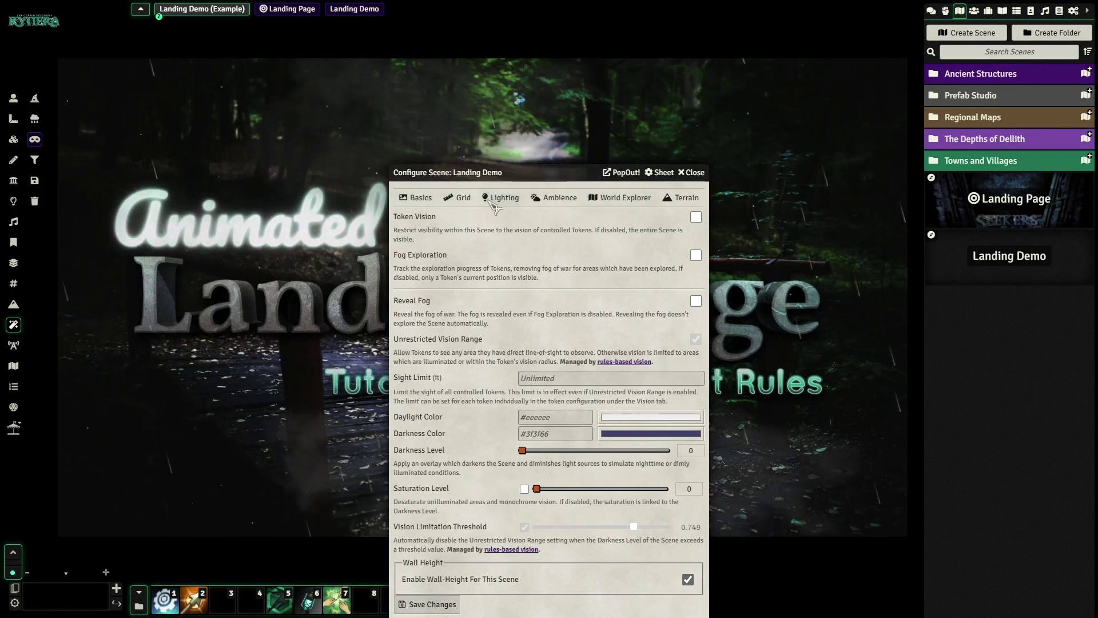
# Step: Return to the Grid tab to review the 1920 × 1080 size, 0.05 padding and opacity 0
pyautogui.click(421, 199)
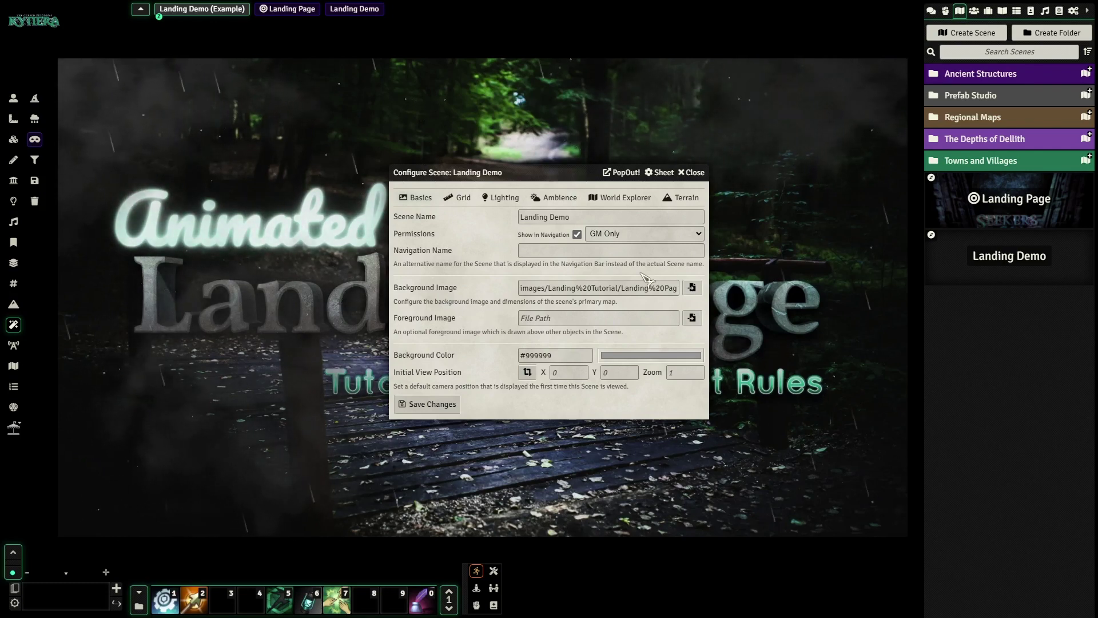
pyautogui.click(462, 198)
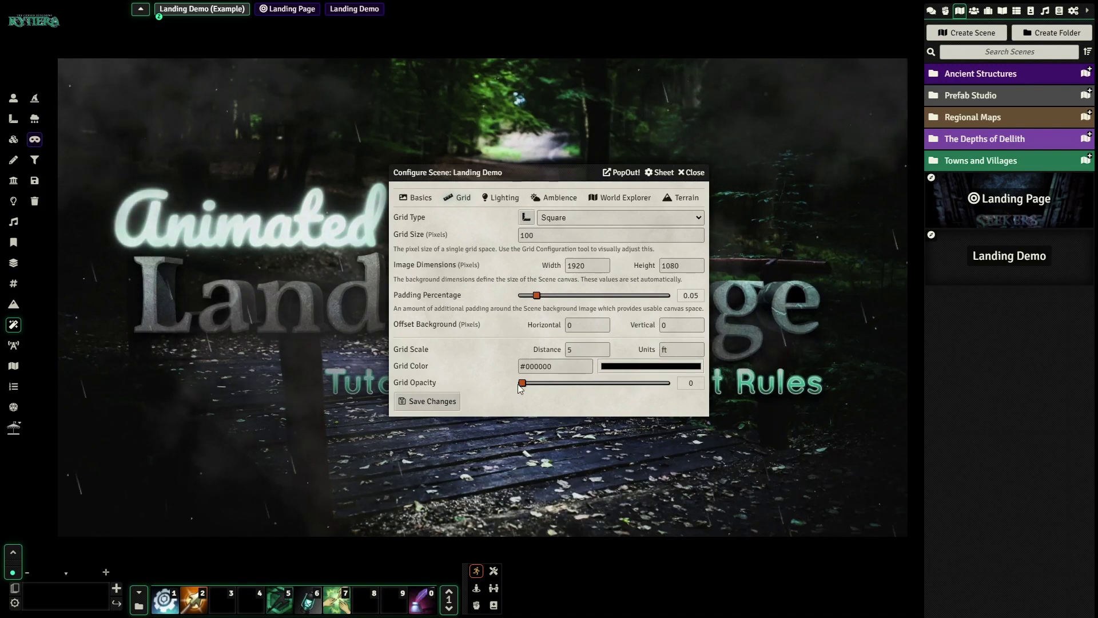
# Step: Save the scene, accept the dimension change, and load Landing Demo zoomed out
pyautogui.click(427, 401)
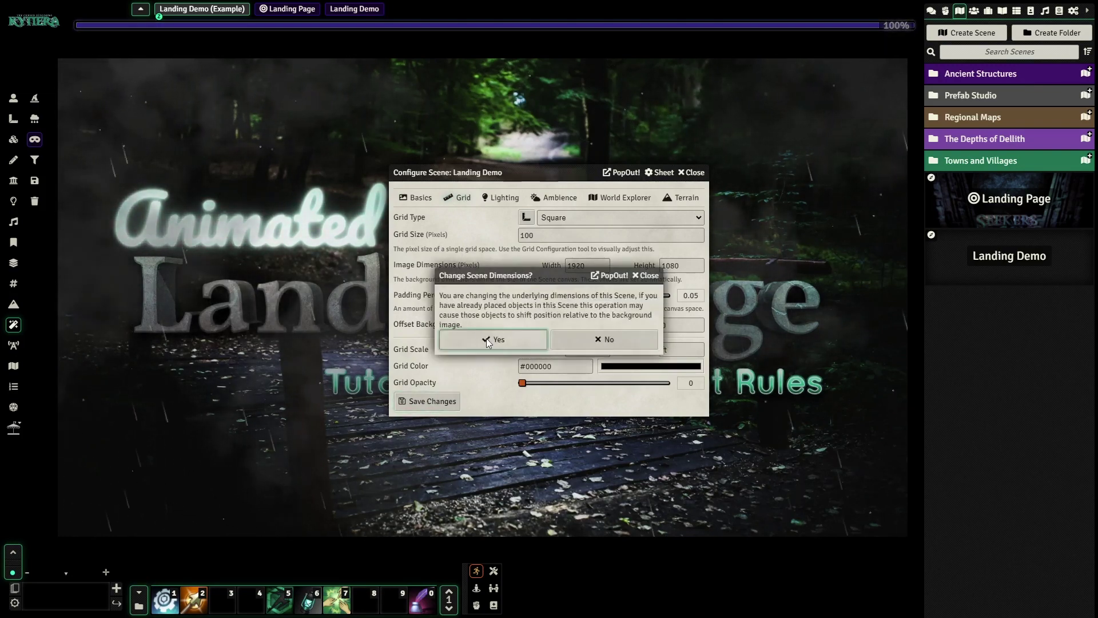
pyautogui.click(490, 339)
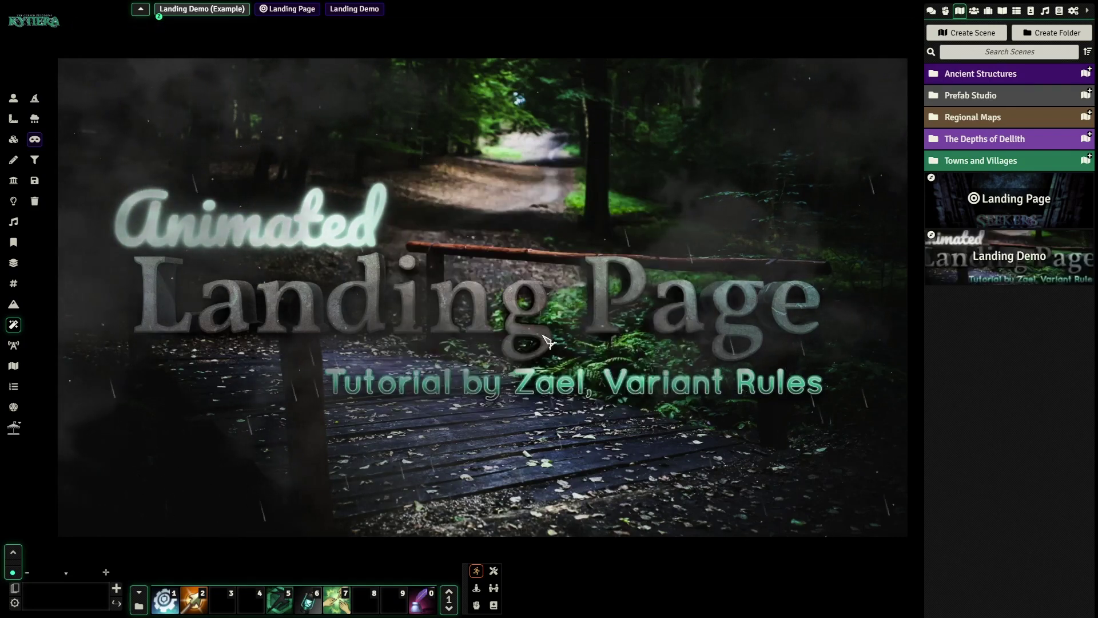
pyautogui.click(998, 276)
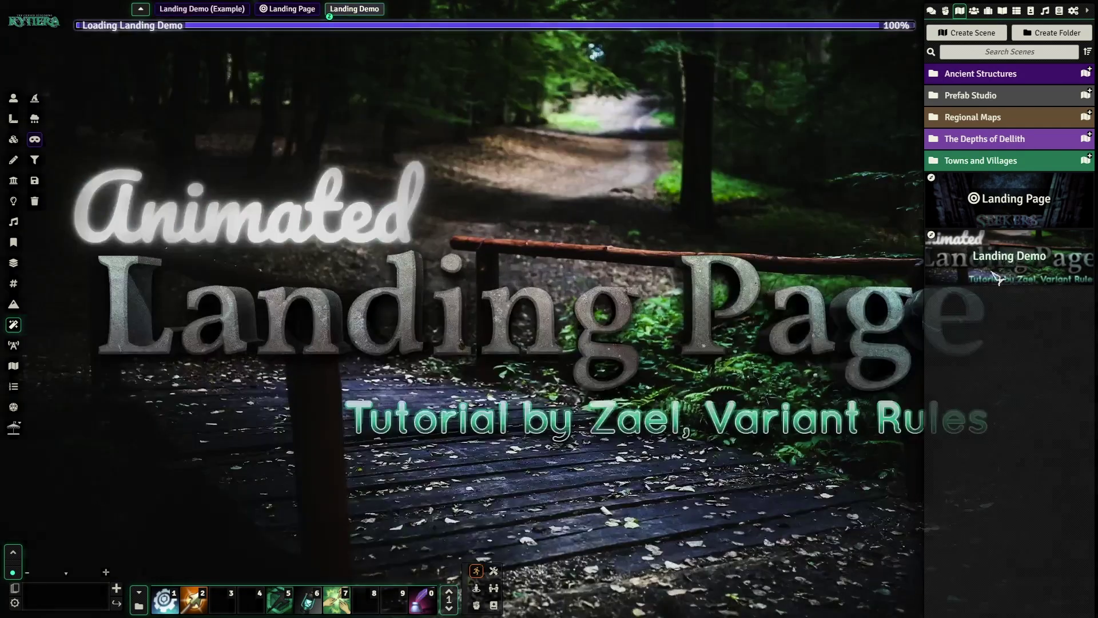
pyautogui.scroll(-4, 592, 336)
pyautogui.scroll(-1, 592, 336)
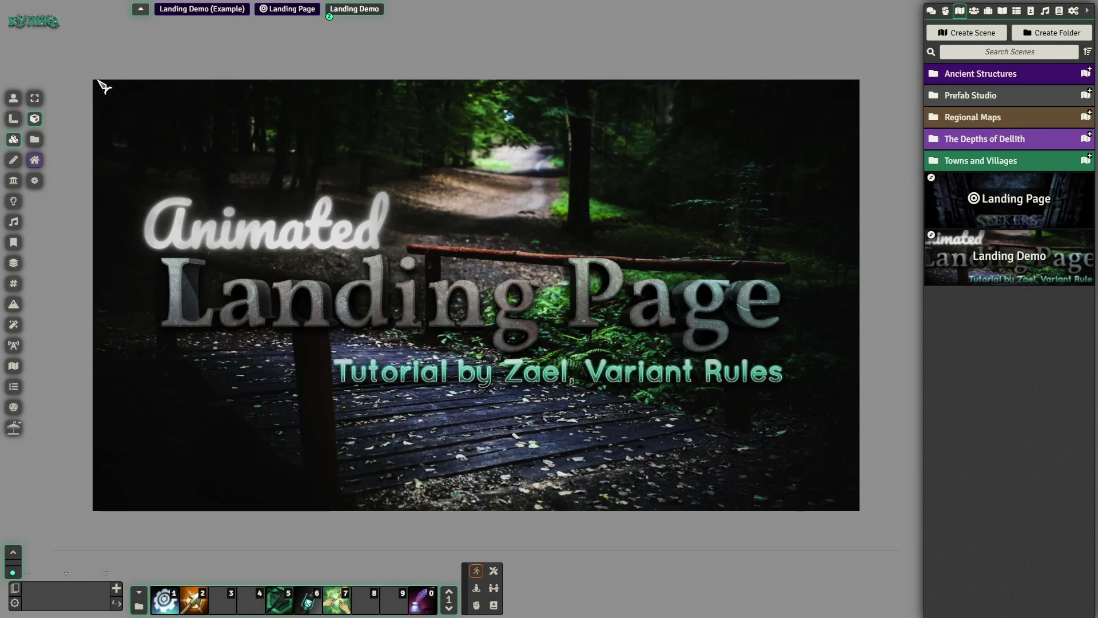
# Step: Draw a scene-covering tile and set it to 1920 × 1080 with Z-Index 25
pyautogui.moveTo(97, 82); pyautogui.dragTo(852, 500)
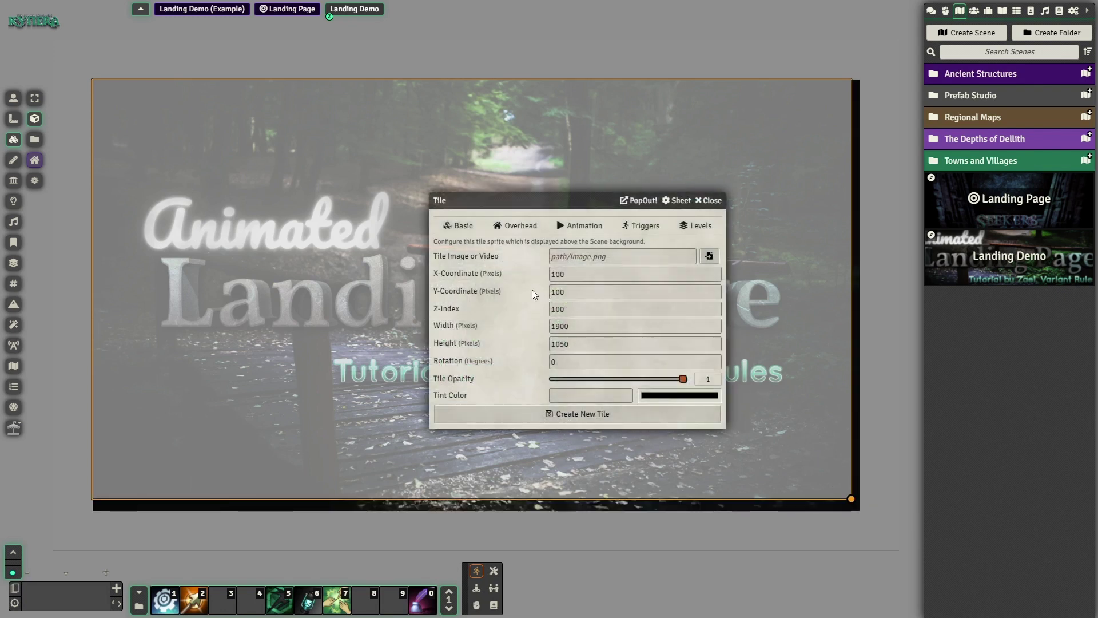
pyautogui.write('20')
pyautogui.click(574, 343)
pyautogui.write('8')
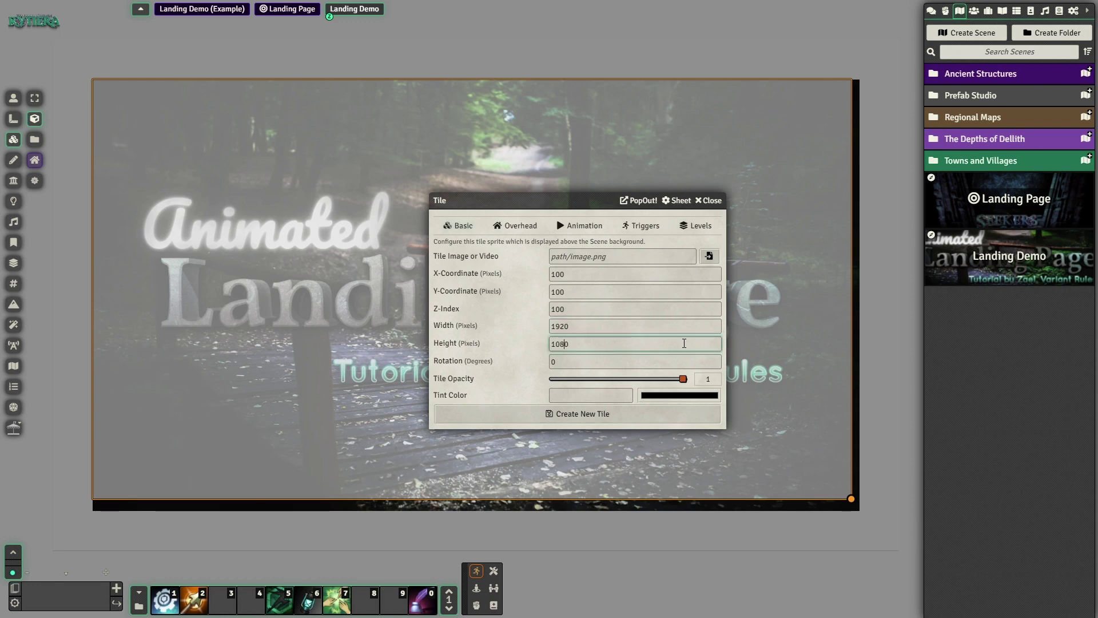
pyautogui.doubleClick(578, 308)
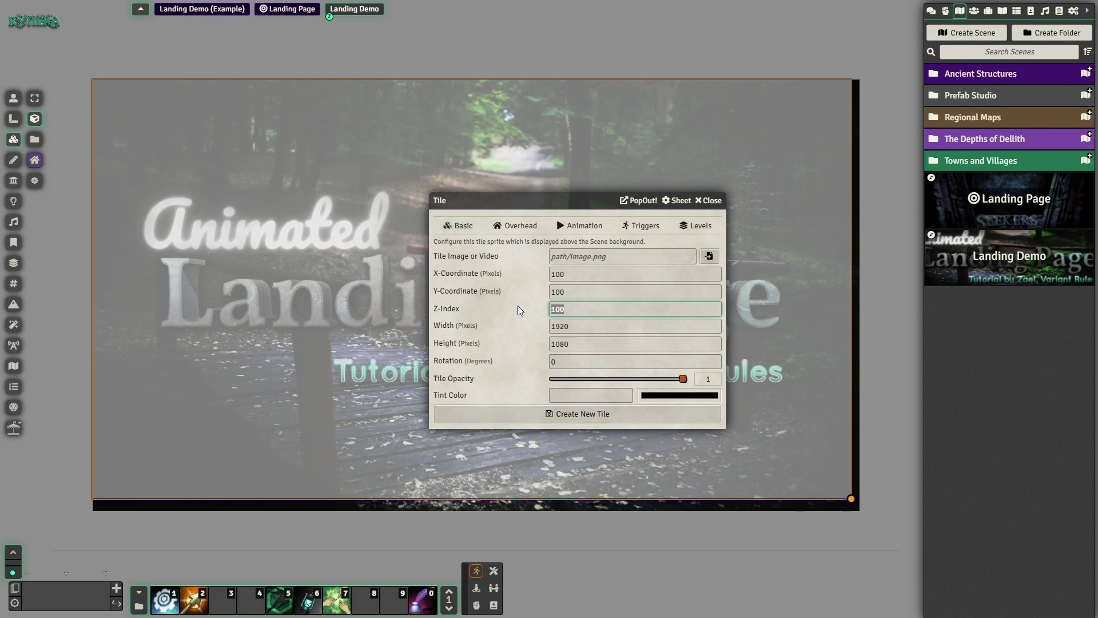
pyautogui.write('25')
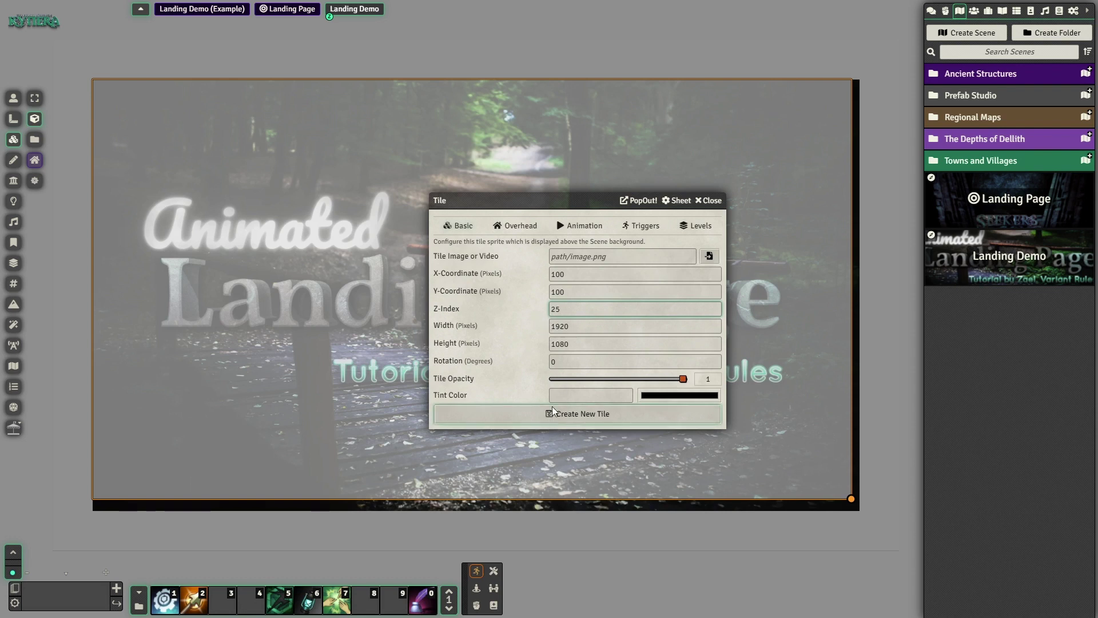
pyautogui.click(709, 256)
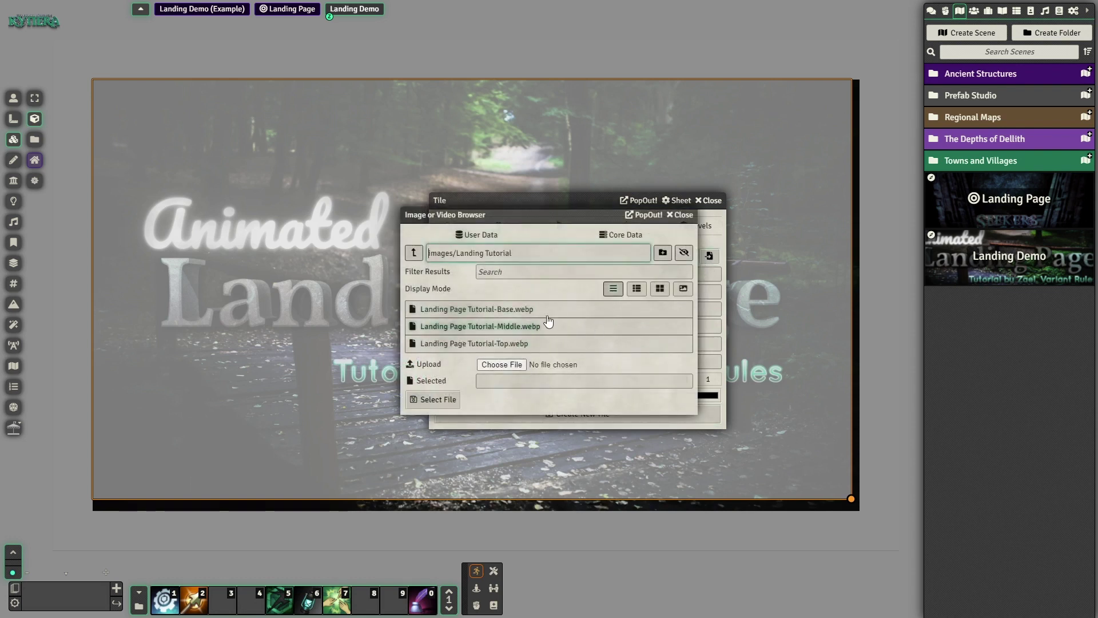
# Step: Create the tile from Landing Page Tutorial-Middle.webp and select it on the canvas
pyautogui.click(518, 327)
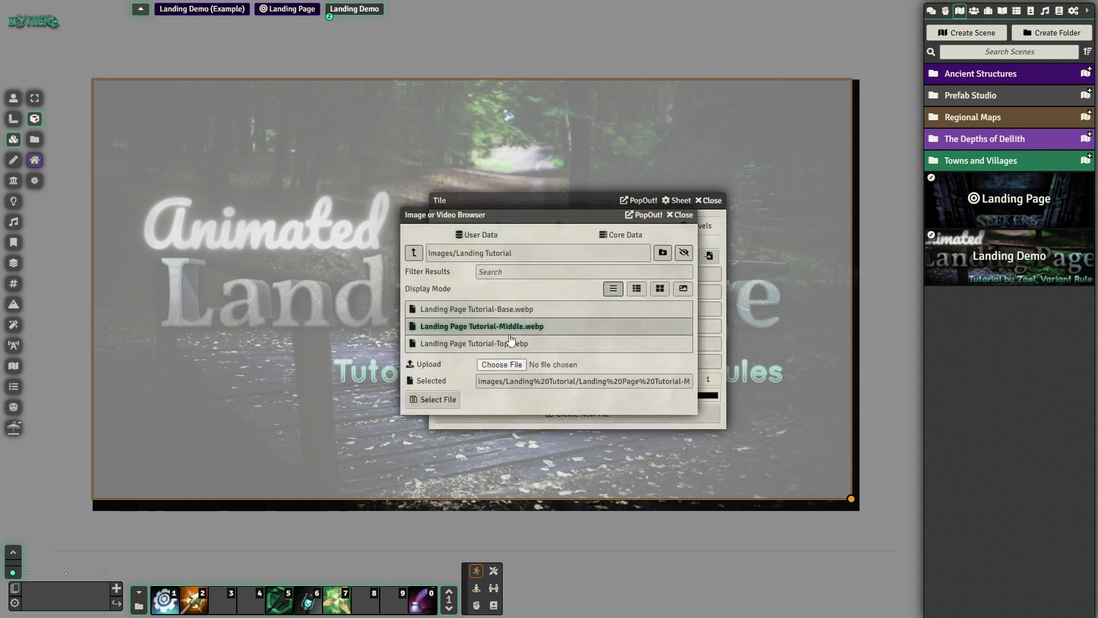
pyautogui.click(445, 399)
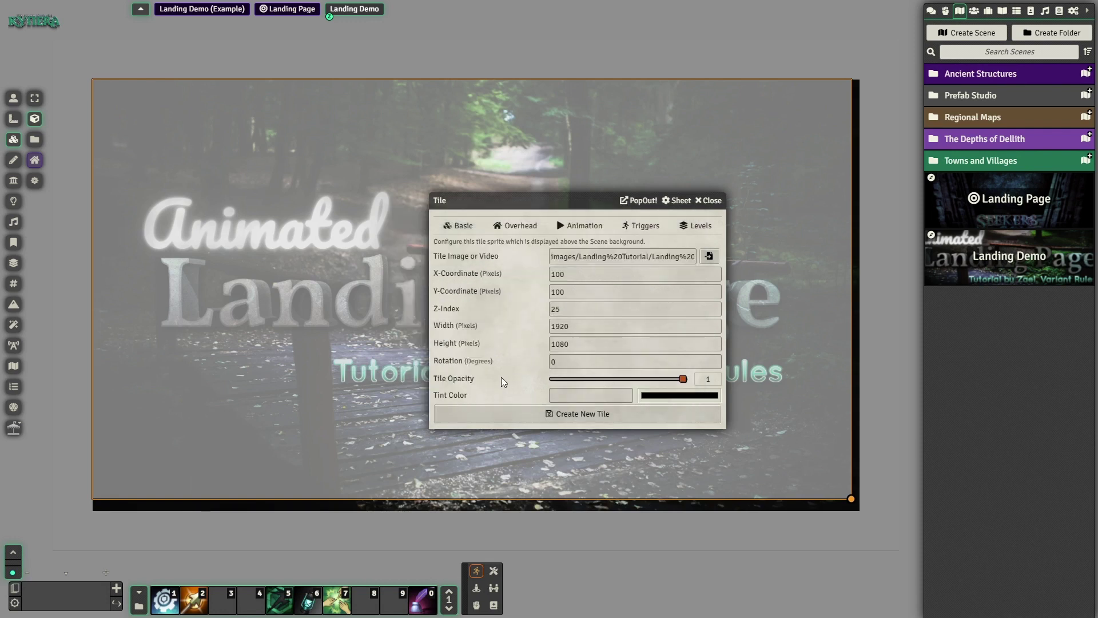
pyautogui.click(544, 413)
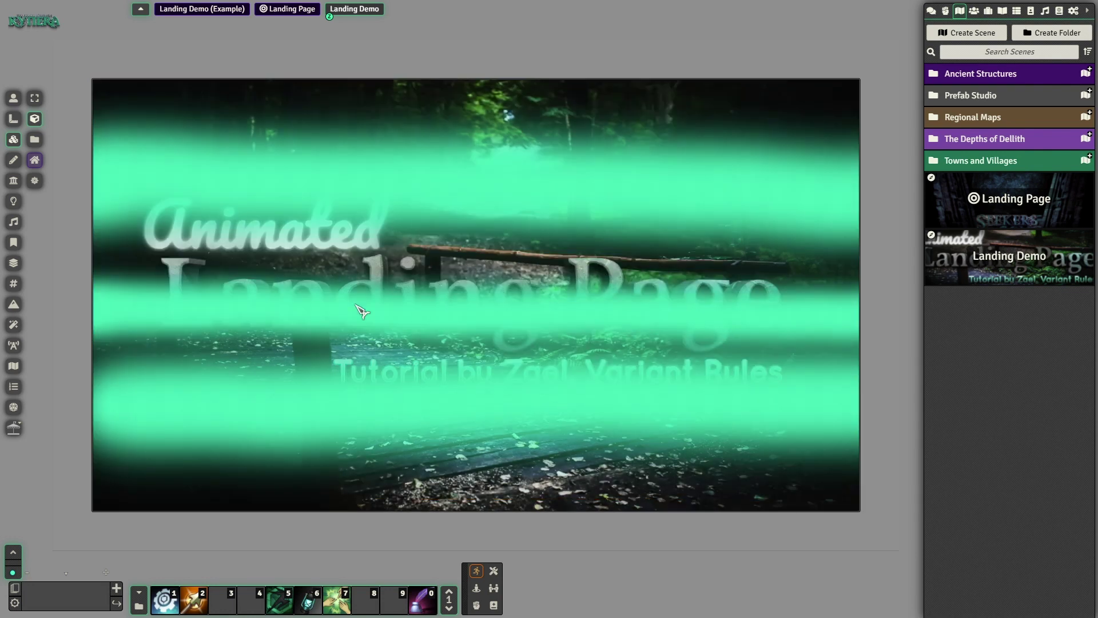
pyautogui.click(503, 304)
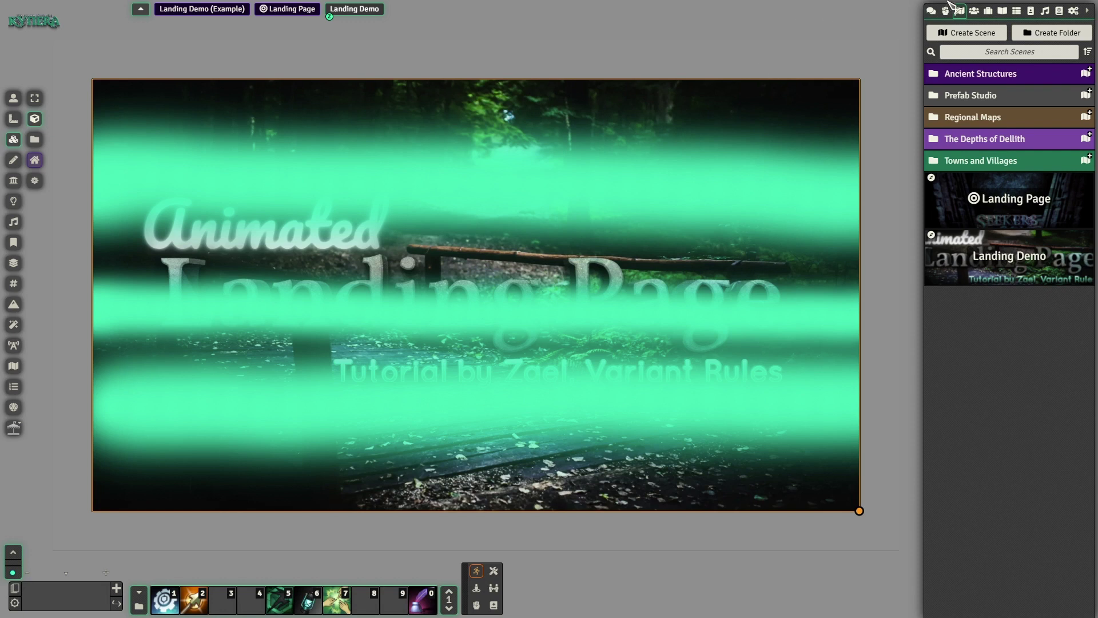
# Step: Convert the green-band tile into a Parallaxia tile from its right-click HUD
pyautogui.rightClick(601, 239)
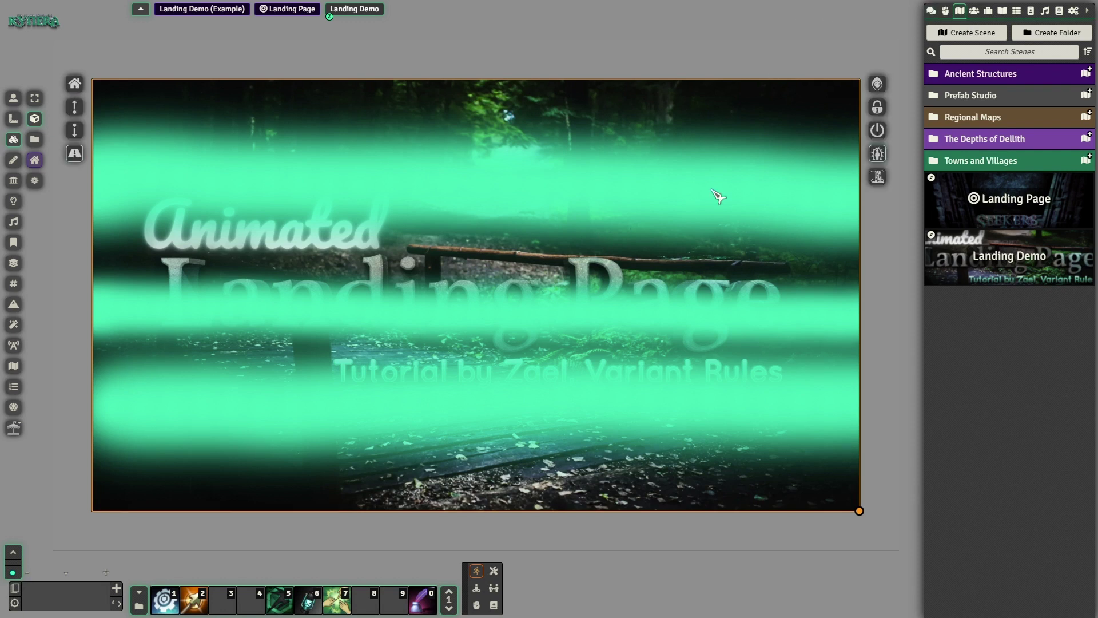
pyautogui.click(933, 14)
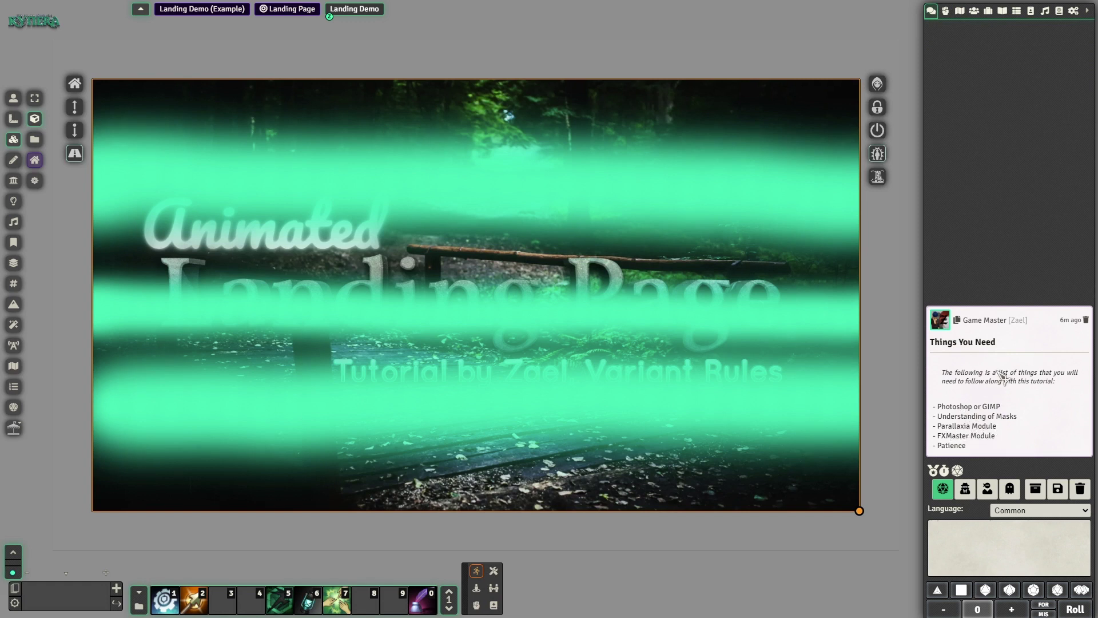
pyautogui.click(960, 12)
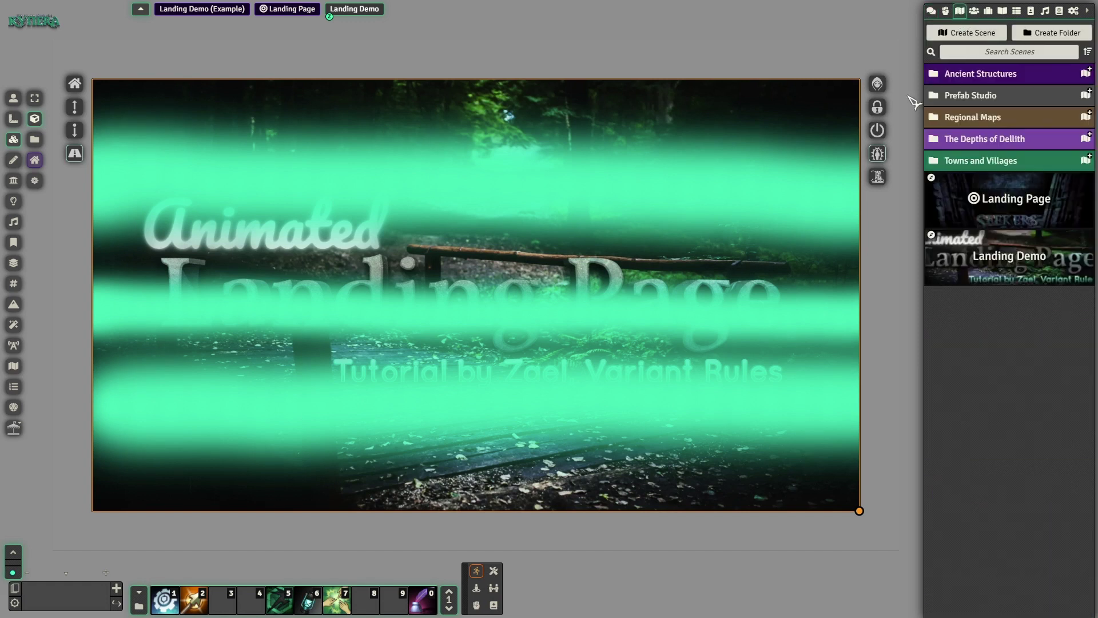
pyautogui.click(679, 213)
pyautogui.rightClick(679, 213)
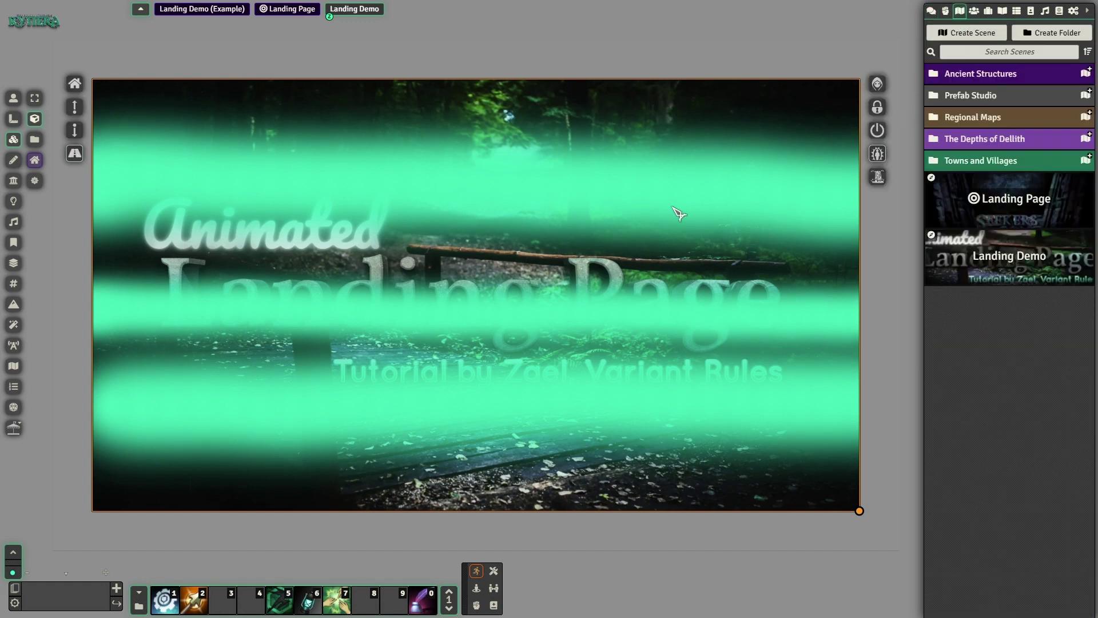
pyautogui.click(877, 176)
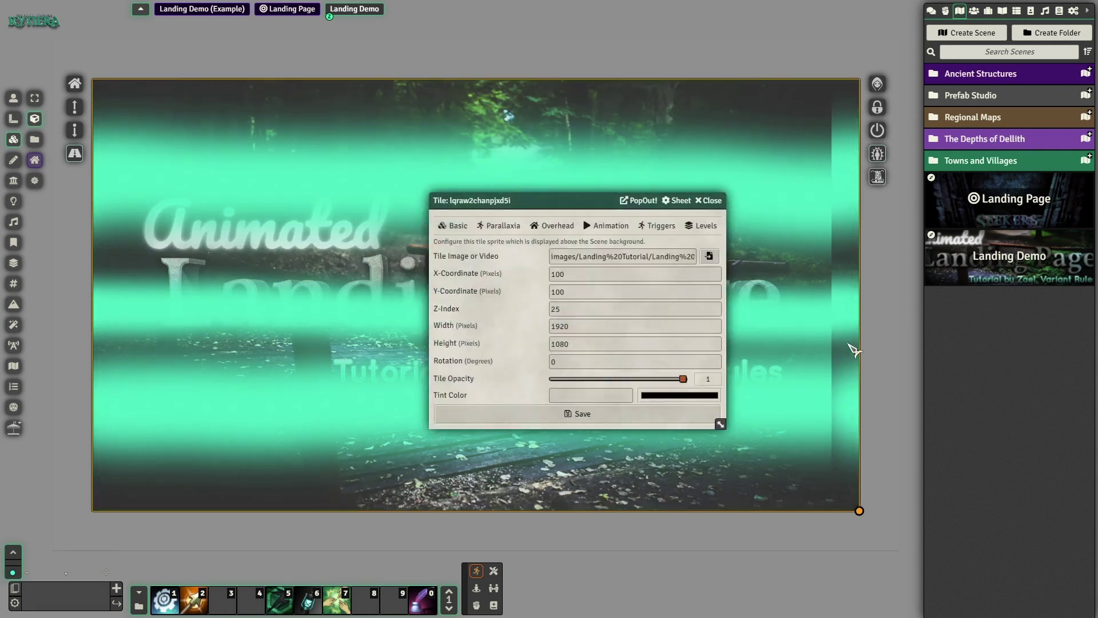
# Step: Set the Parallaxia ΔOffset to x 0, y -800 px/s, then save and close
pyautogui.click(502, 229)
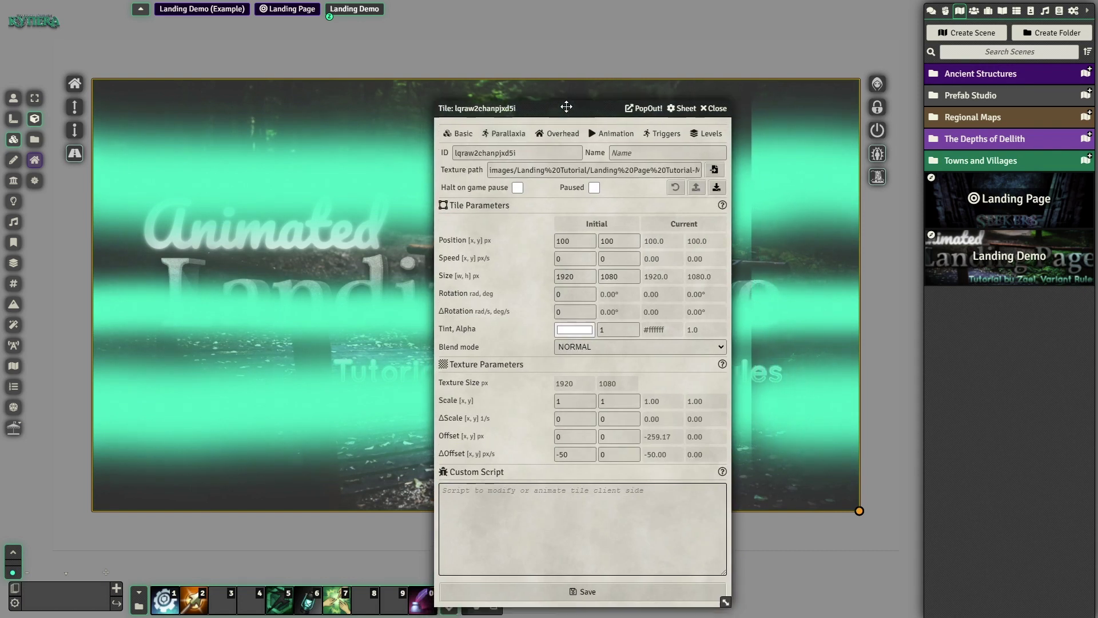
pyautogui.moveTo(566, 110); pyautogui.dragTo(518, 35)
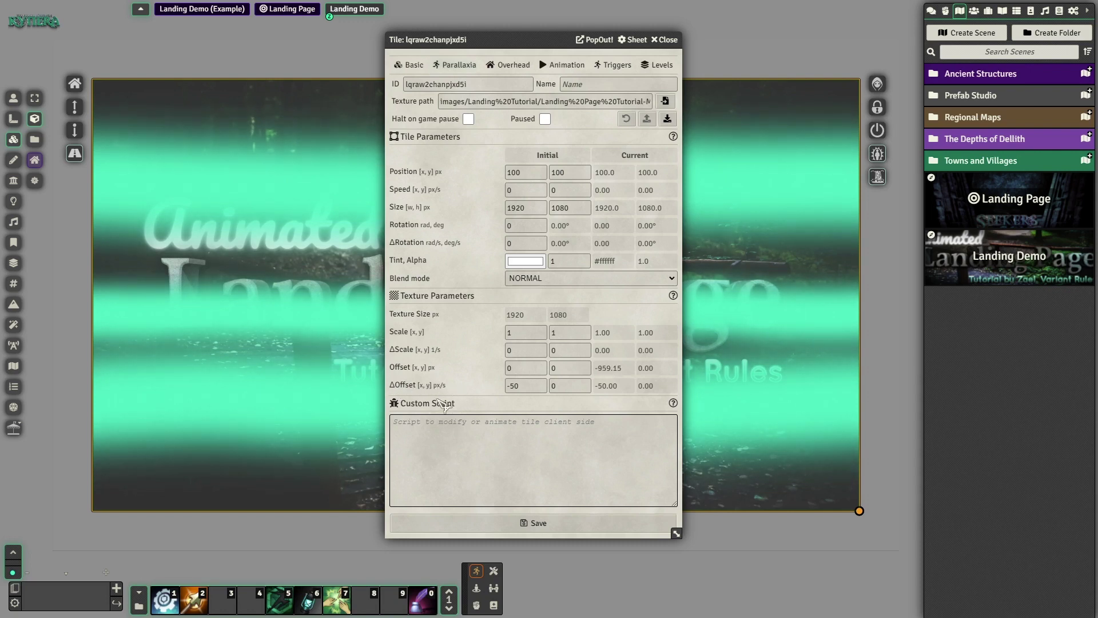
pyautogui.doubleClick(527, 386)
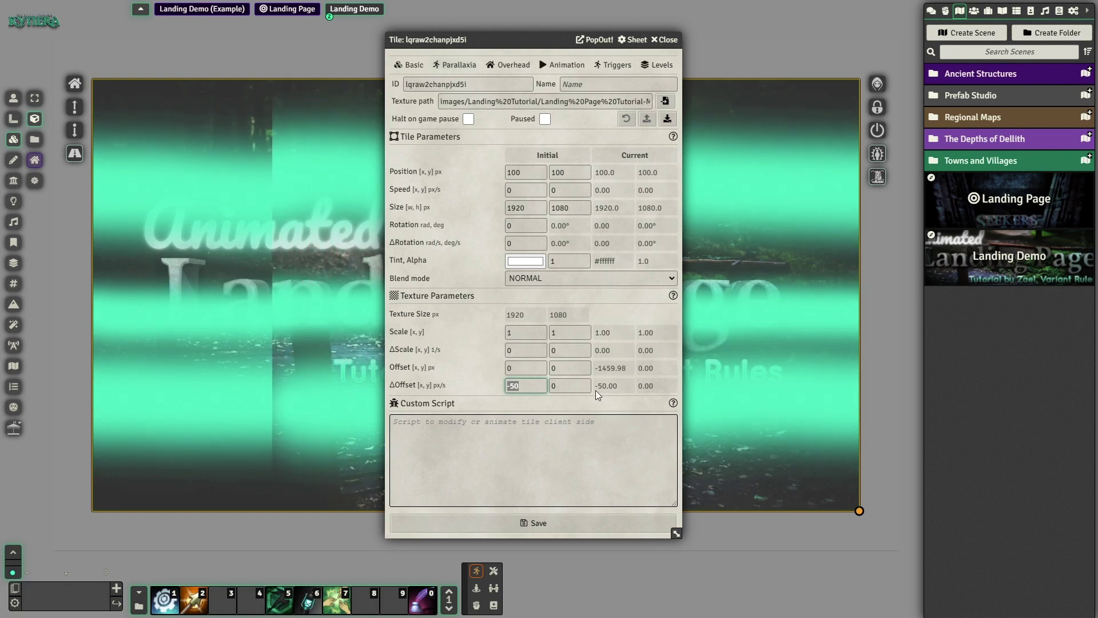
pyautogui.write('0')
pyautogui.press('Tab')
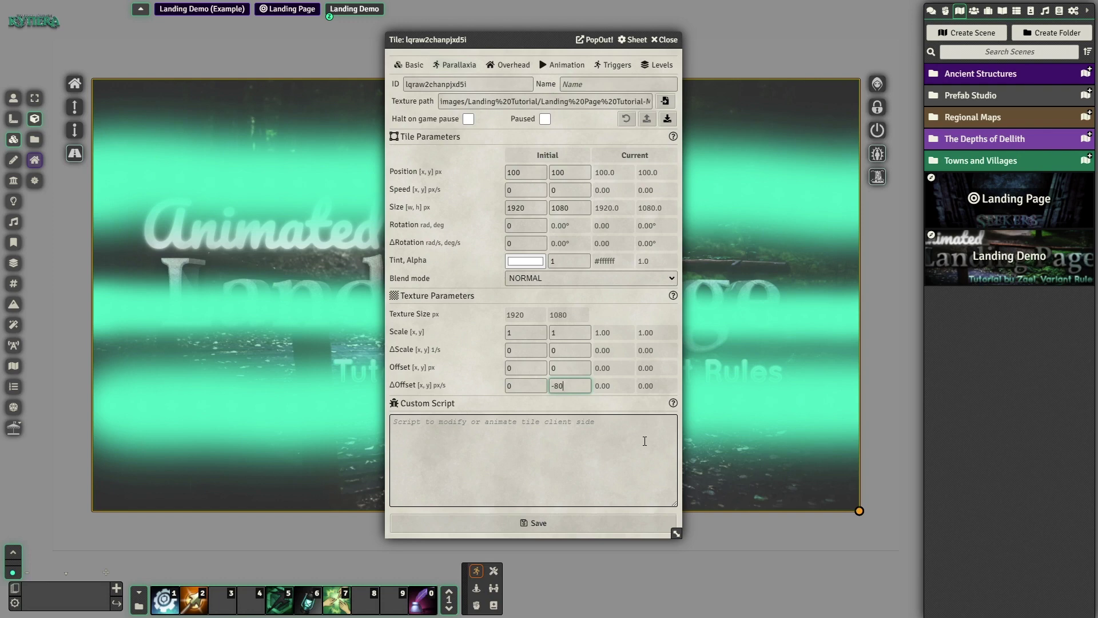
pyautogui.hotkey('shift', 'Tab')
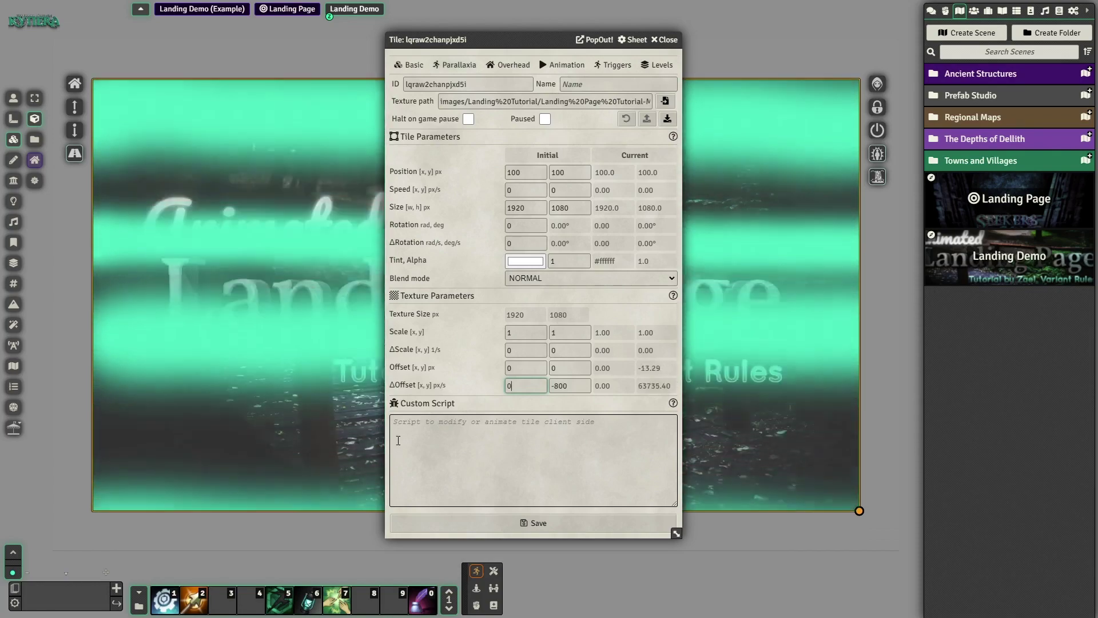
pyautogui.click(521, 526)
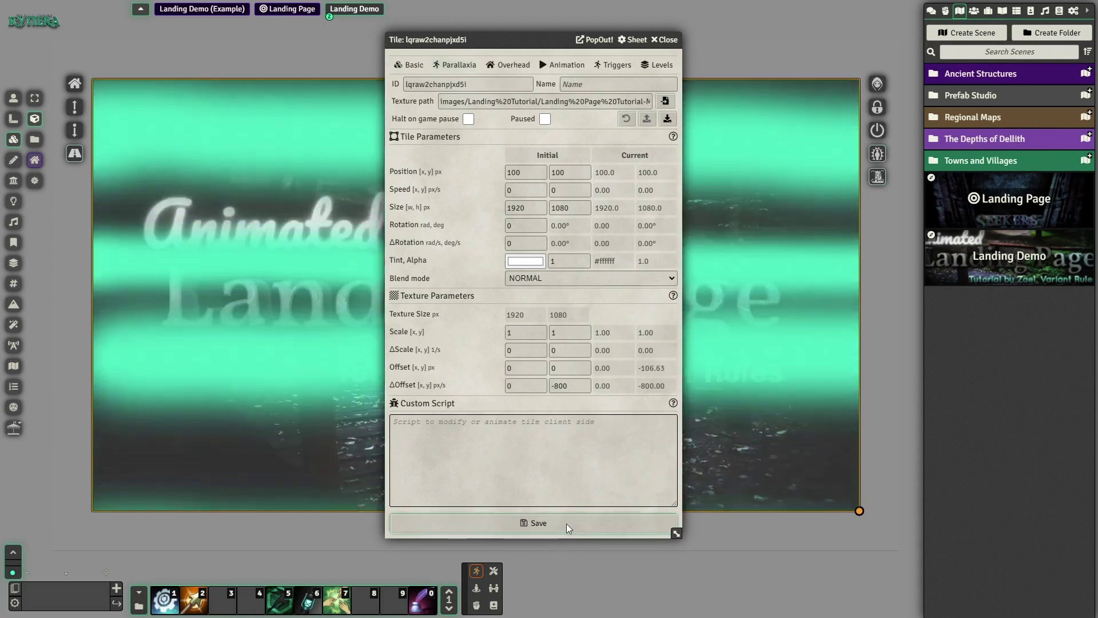
pyautogui.click(665, 40)
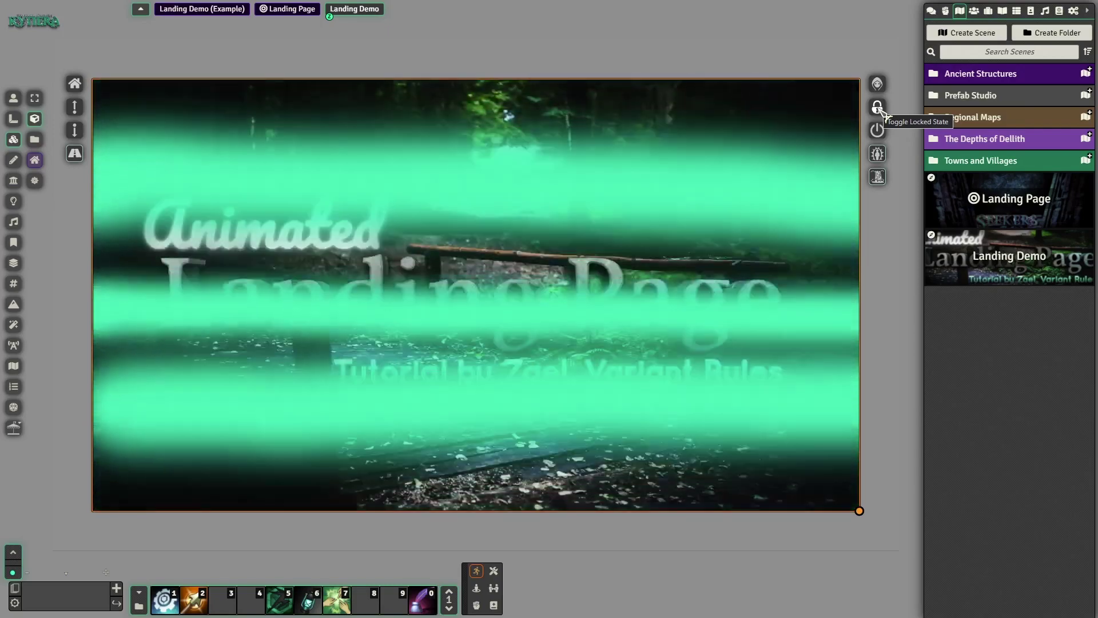
# Step: Dismiss the tile HUD and drag a new tile rectangle from the scene's top-left corner
pyautogui.click(878, 108)
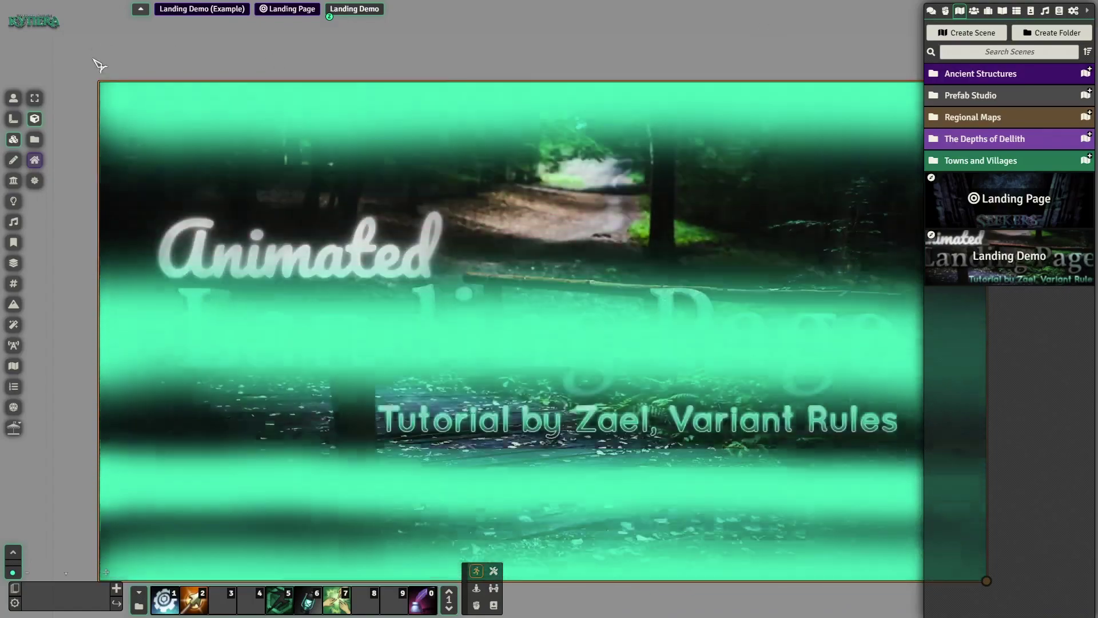
pyautogui.moveTo(99, 83); pyautogui.dragTo(979, 569)
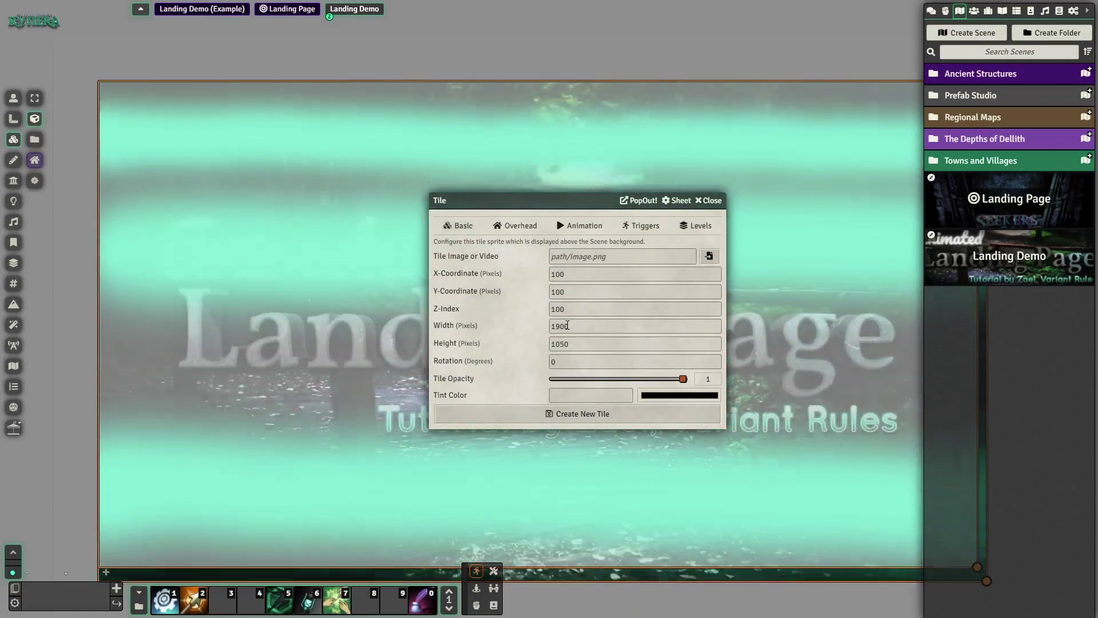
# Step: Set the new tile's width to 1920 and height to 1080
pyautogui.click(603, 330)
pyautogui.press('BackSpace')
pyautogui.press('BackSpace')
pyautogui.write('20')
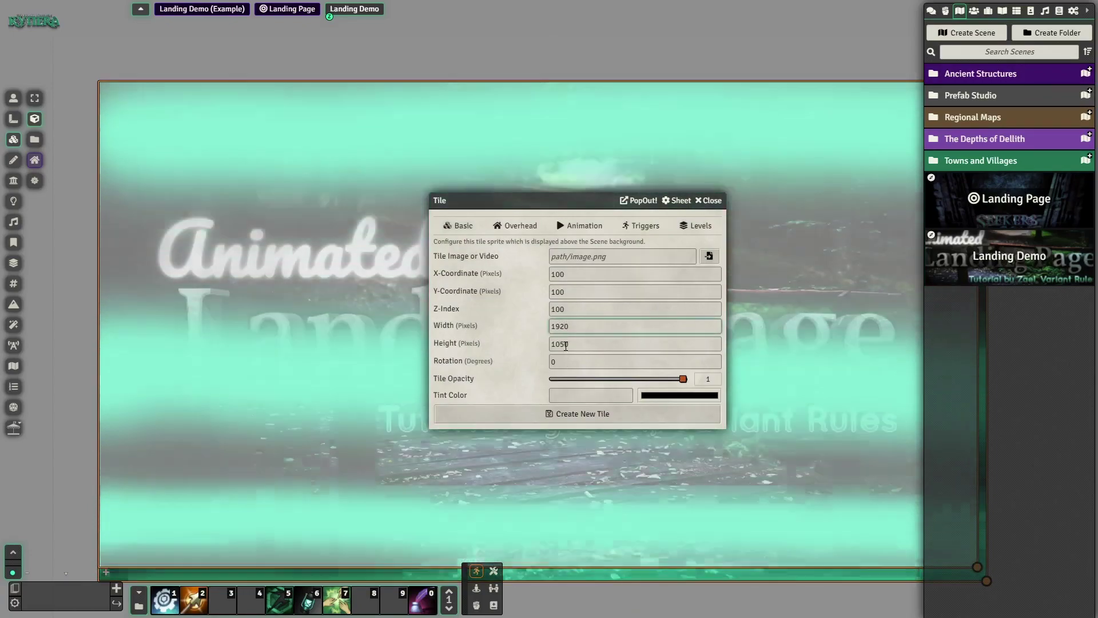
pyautogui.click(565, 346)
pyautogui.press('BackSpace')
pyautogui.write('8')
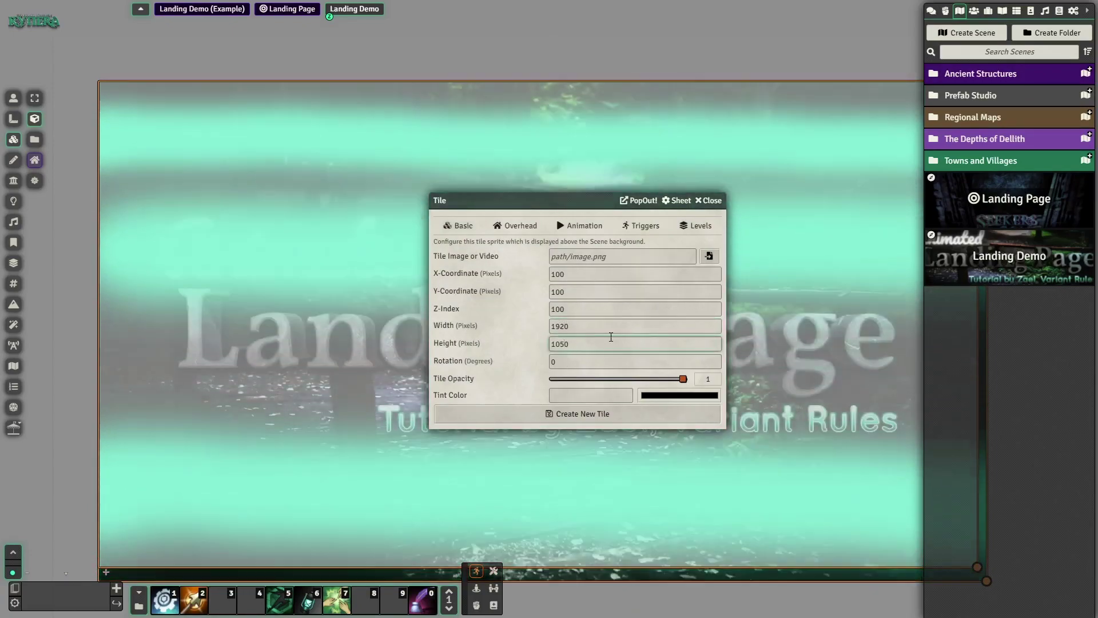
pyautogui.hotkey('shift', 'Tab')
pyautogui.hotkey('shift', 'Tab')
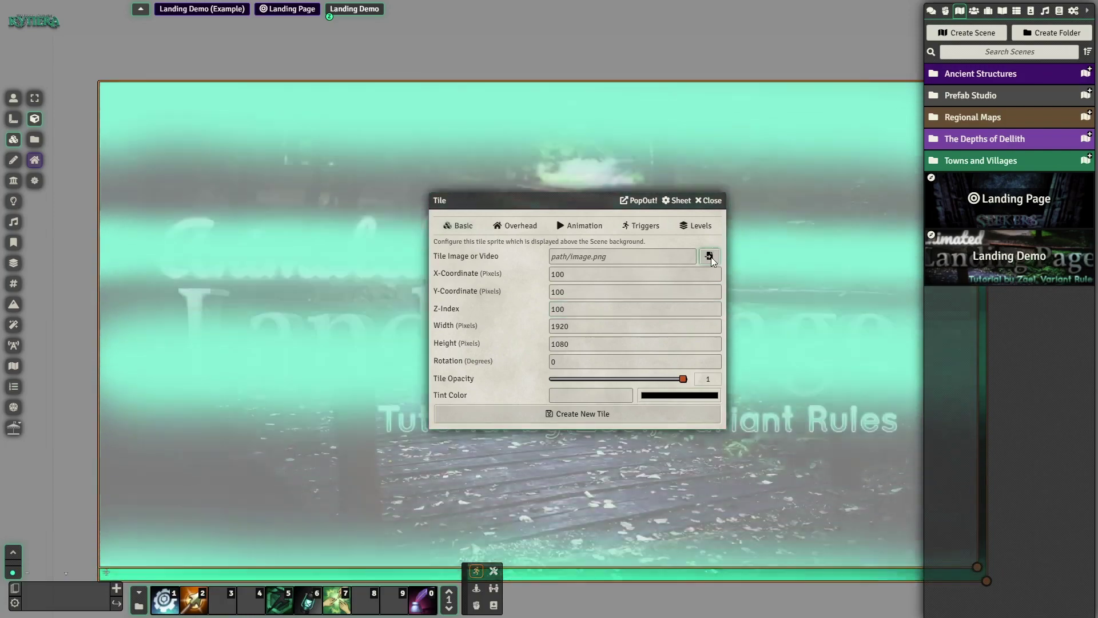
# Step: Create the tile from Landing Page Tutorial-Top.webp
pyautogui.click(711, 256)
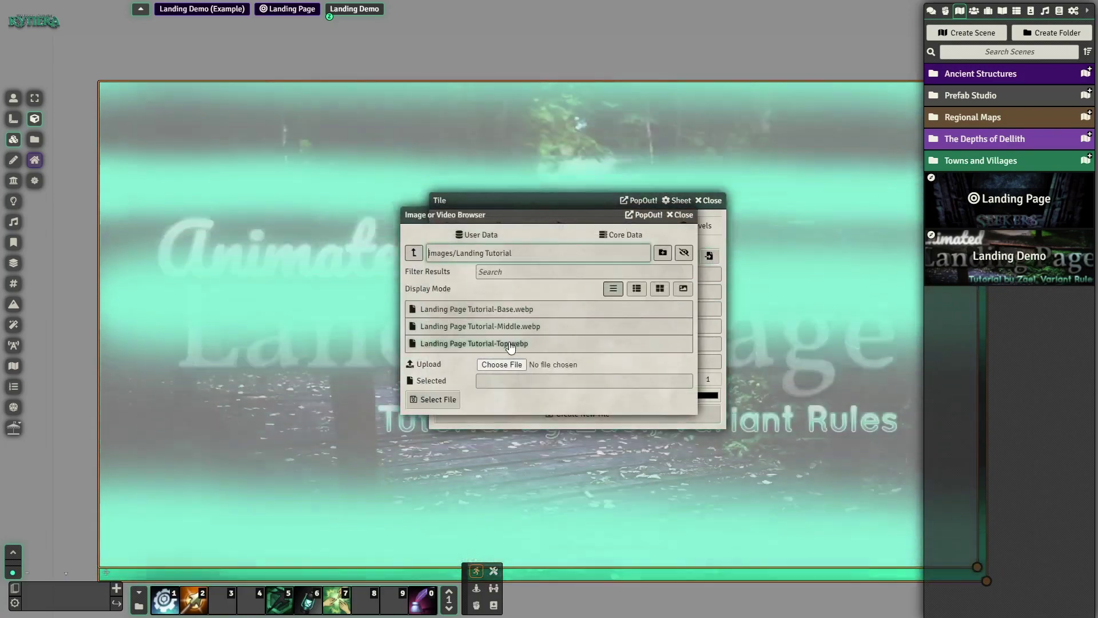
pyautogui.click(474, 343)
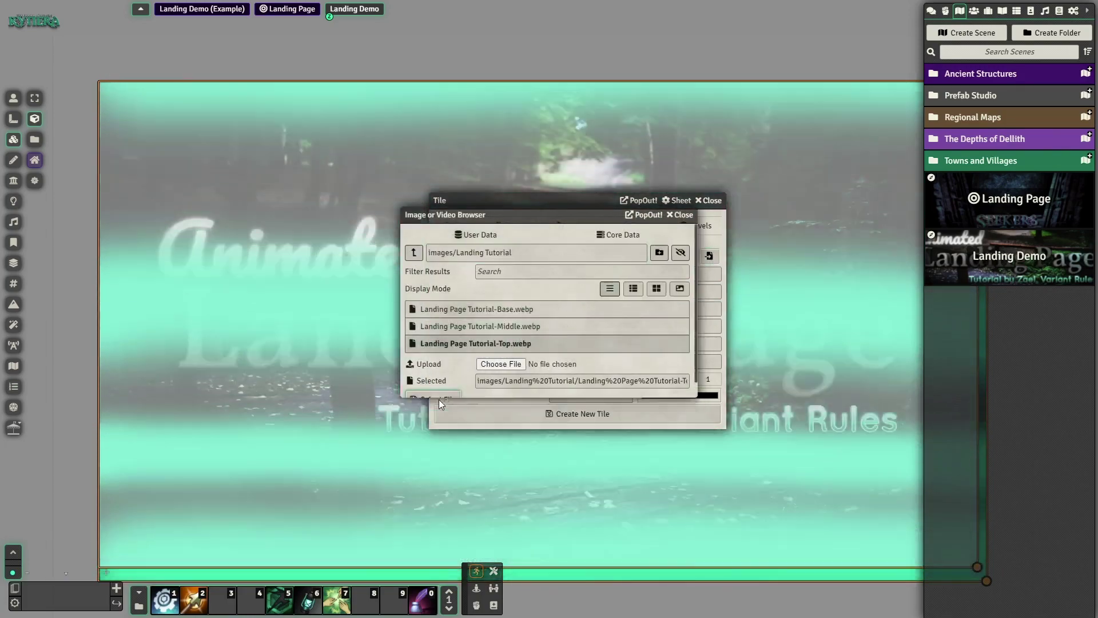
pyautogui.click(438, 399)
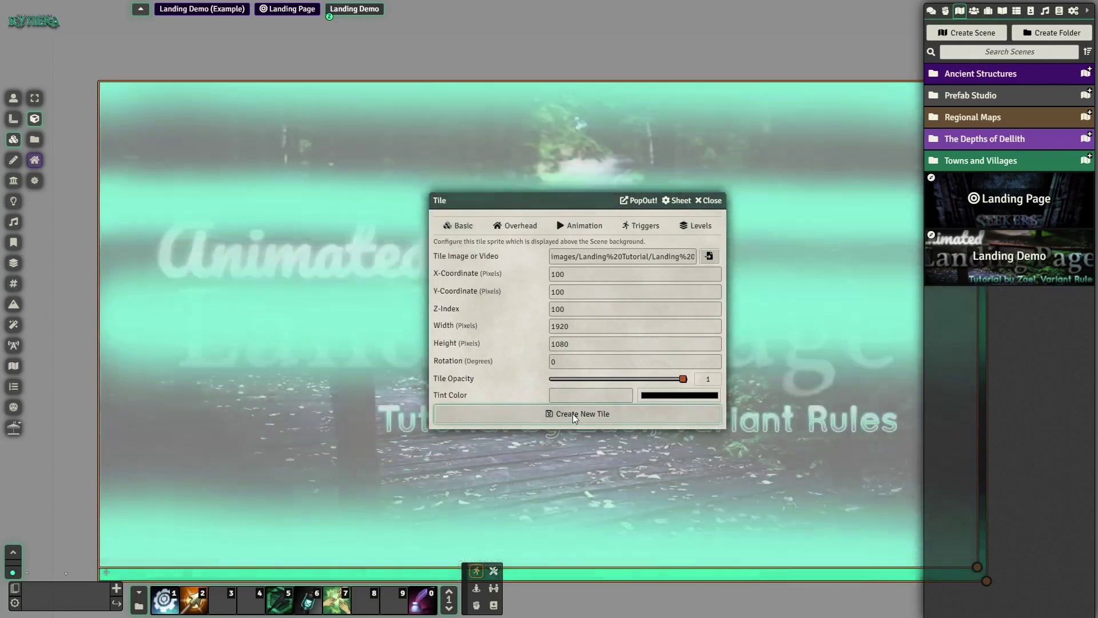
pyautogui.click(572, 414)
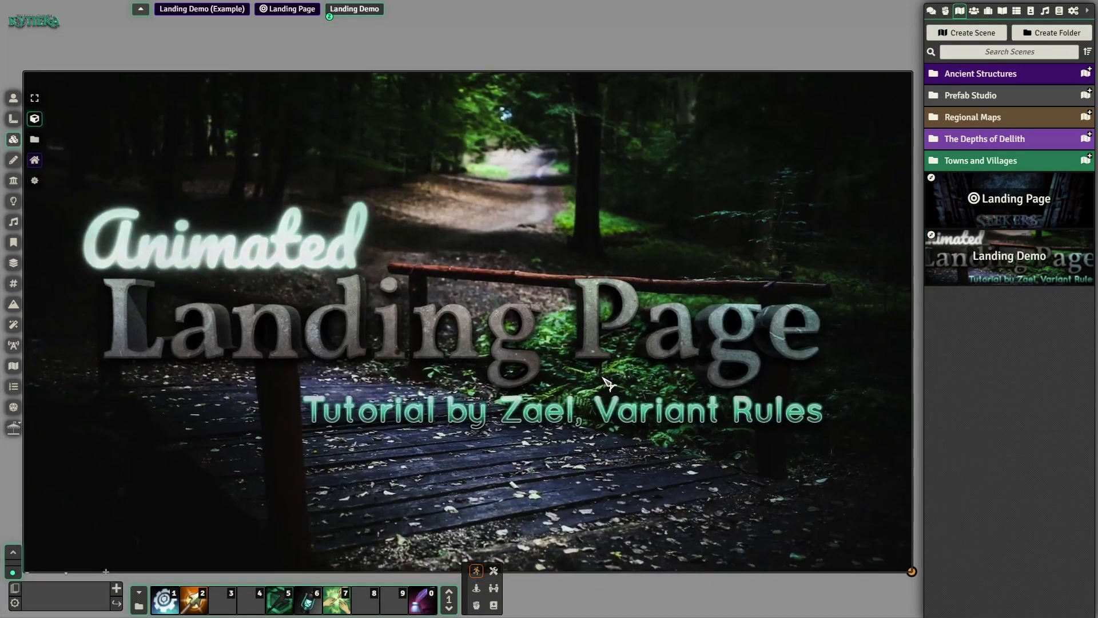
pyautogui.moveTo(701, 277); pyautogui.dragTo(570, 299)
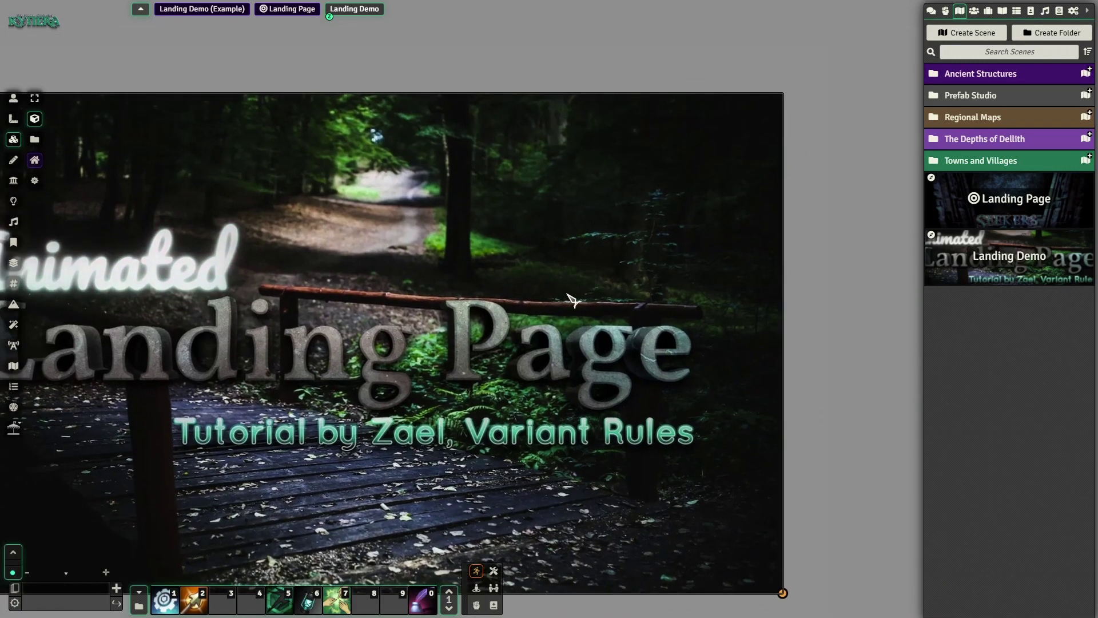
# Step: Lock the top title tile from its tile HUD so it can't be moved
pyautogui.rightClick(569, 295)
pyautogui.click(804, 127)
pyautogui.click(296, 93)
# Step: Pan the canvas back into full view and bring up the Landing Demo scene's options
pyautogui.moveTo(296, 93); pyautogui.dragTo(426, 44)
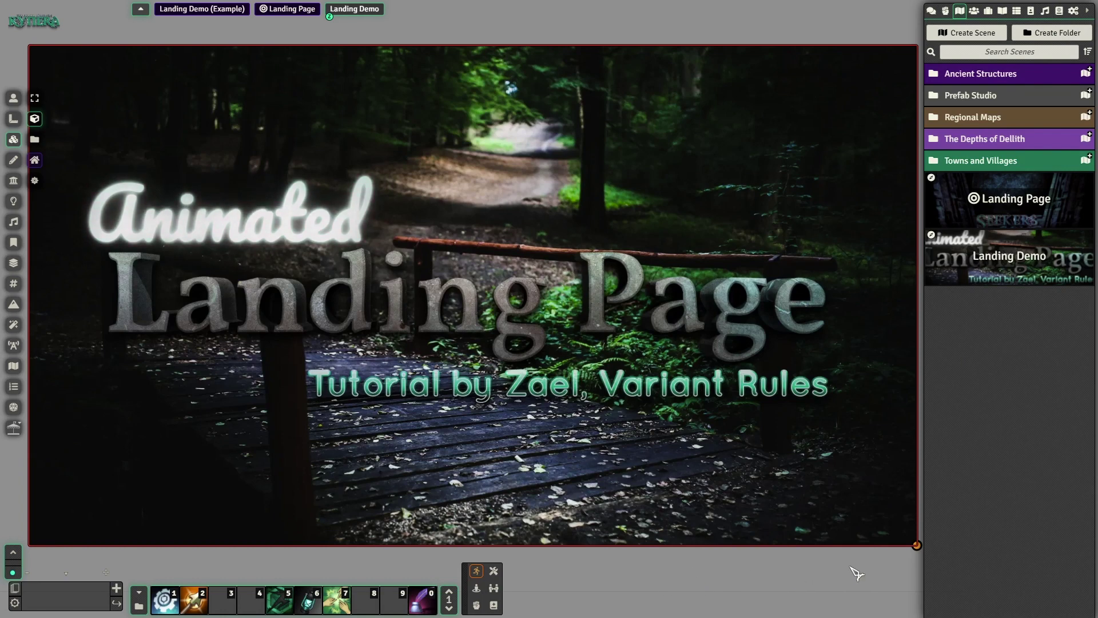
pyautogui.scroll(-2, 612, 333)
pyautogui.scroll(1, 612, 333)
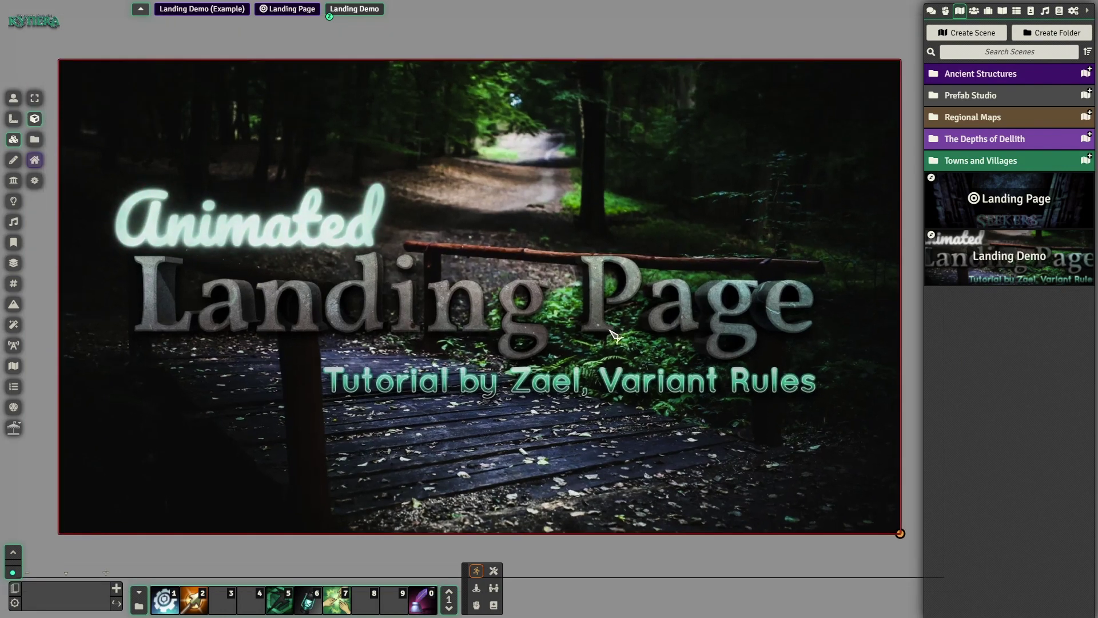
pyautogui.rightClick(1016, 280)
# Step: Set the Landing Demo scene's background colour to black (#000000)
pyautogui.click(963, 315)
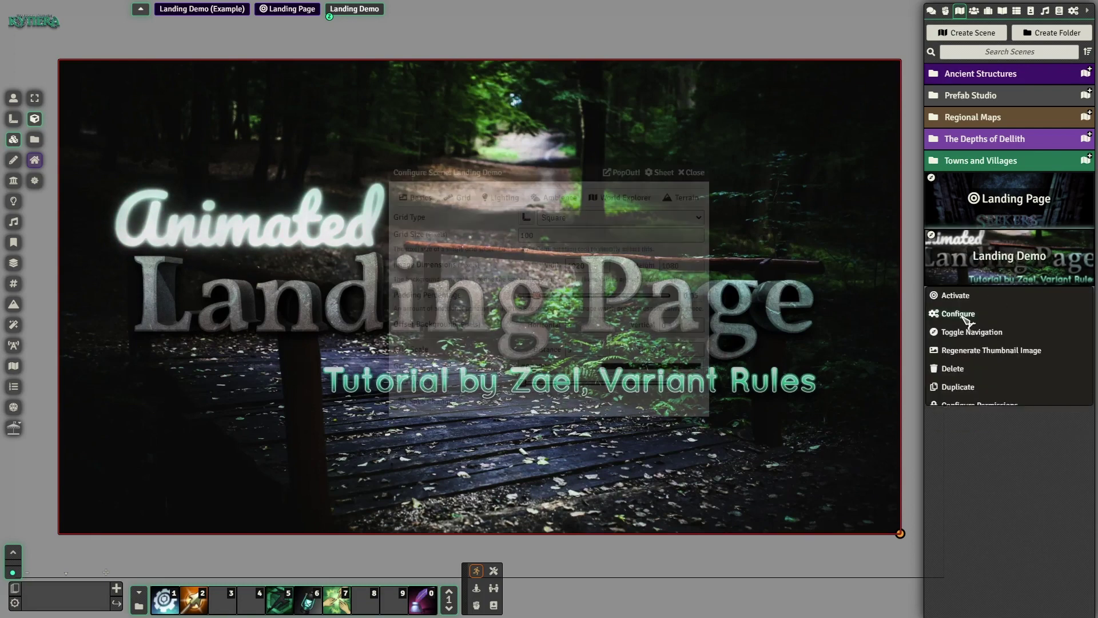
pyautogui.click(419, 201)
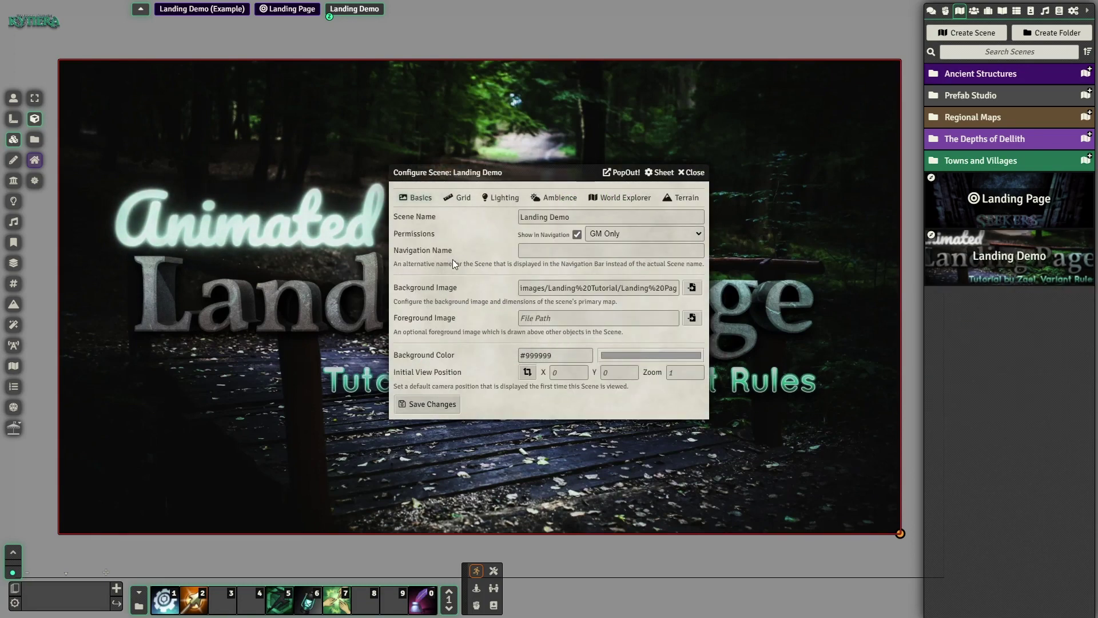
pyautogui.click(652, 355)
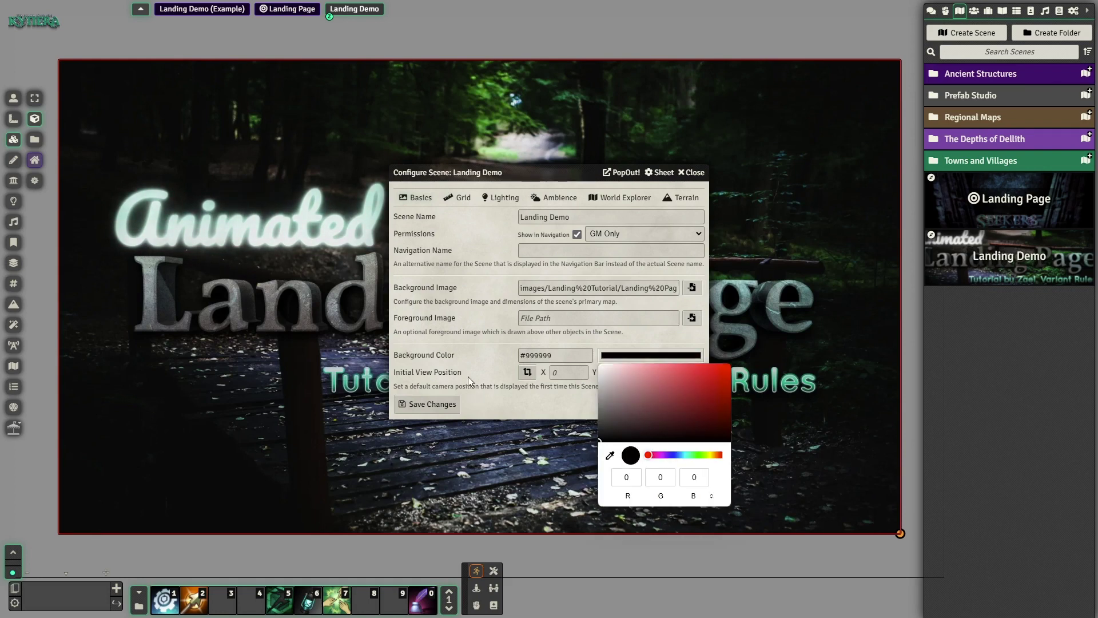
pyautogui.click(469, 378)
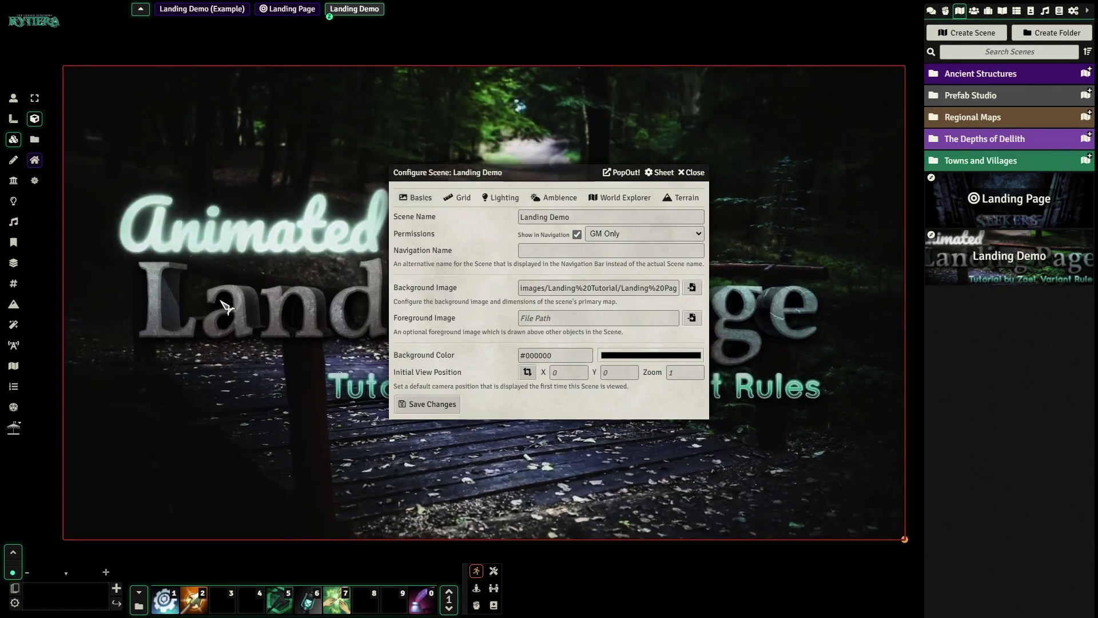
# Step: Capture the current canvas view as the initial view, save, and return to Token Controls
pyautogui.click(528, 373)
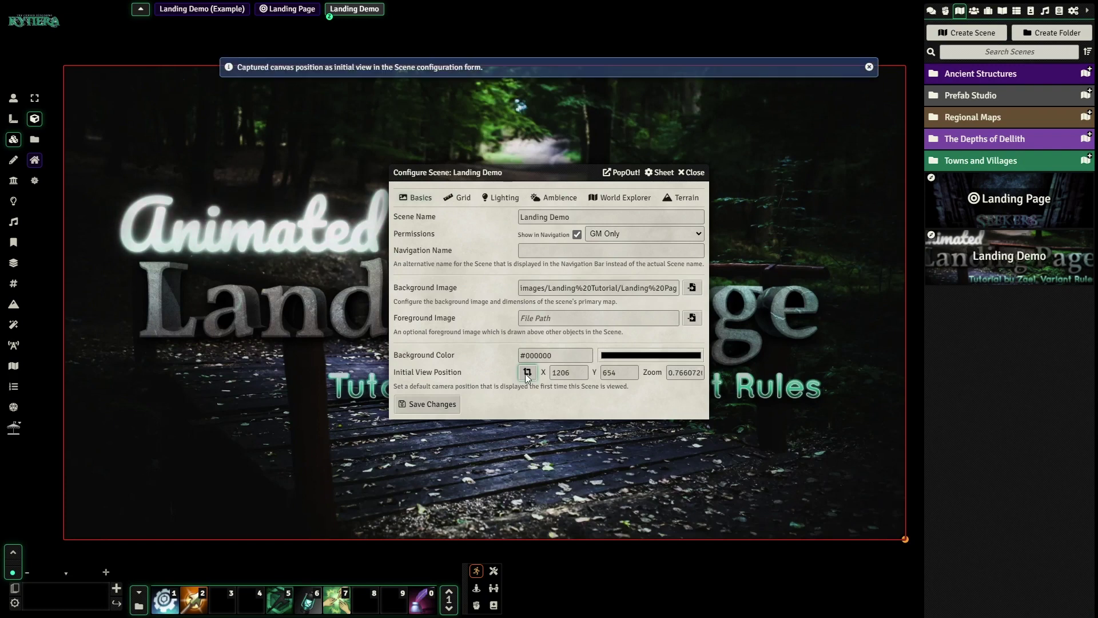
pyautogui.click(427, 404)
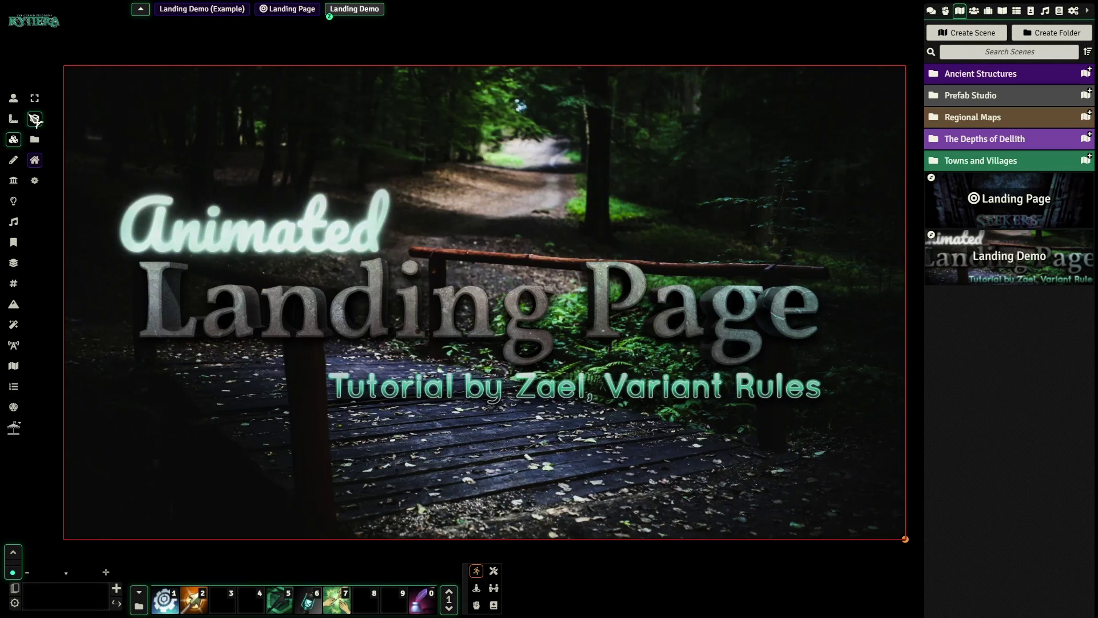
pyautogui.click(14, 98)
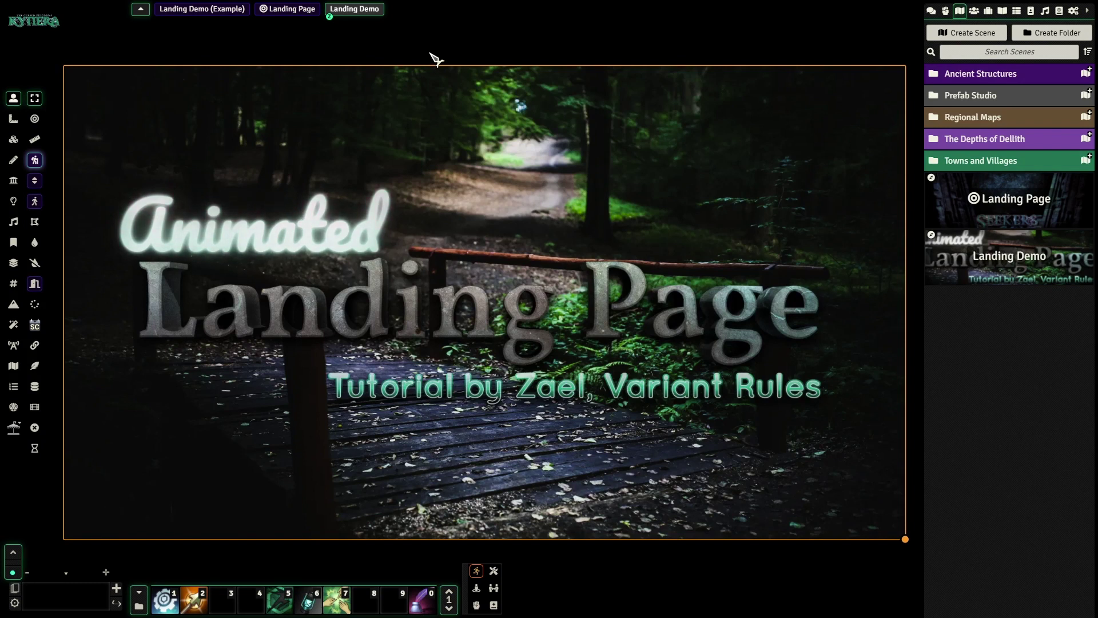
# Step: Reload with F5, close Simple Calendar, show Landing Demo, and dismiss both module warnings
pyautogui.press('F5')
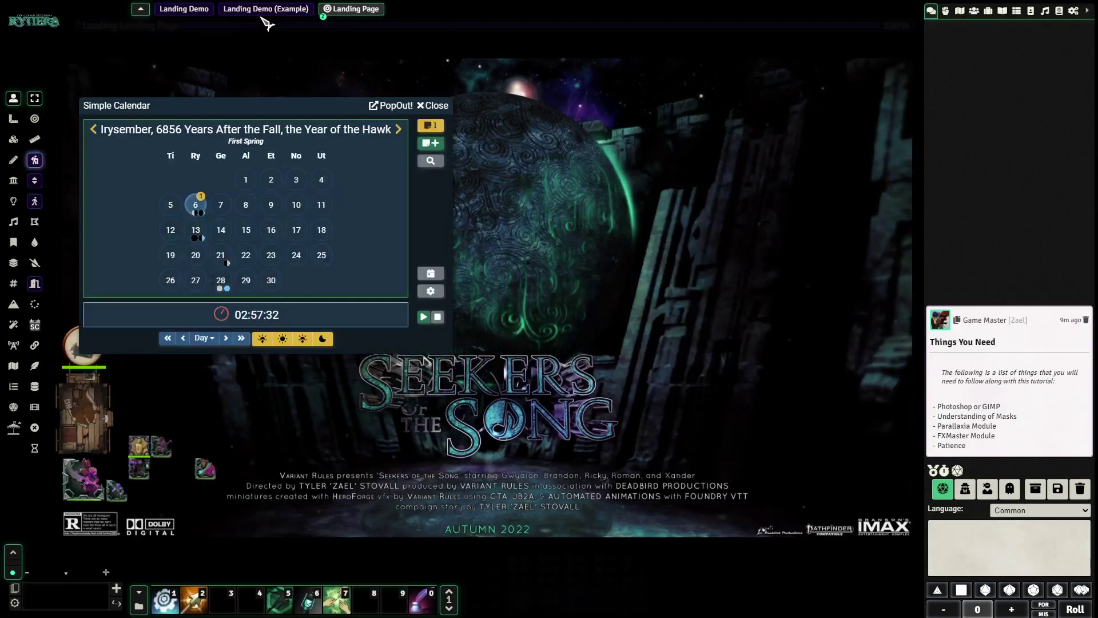
pyautogui.click(422, 102)
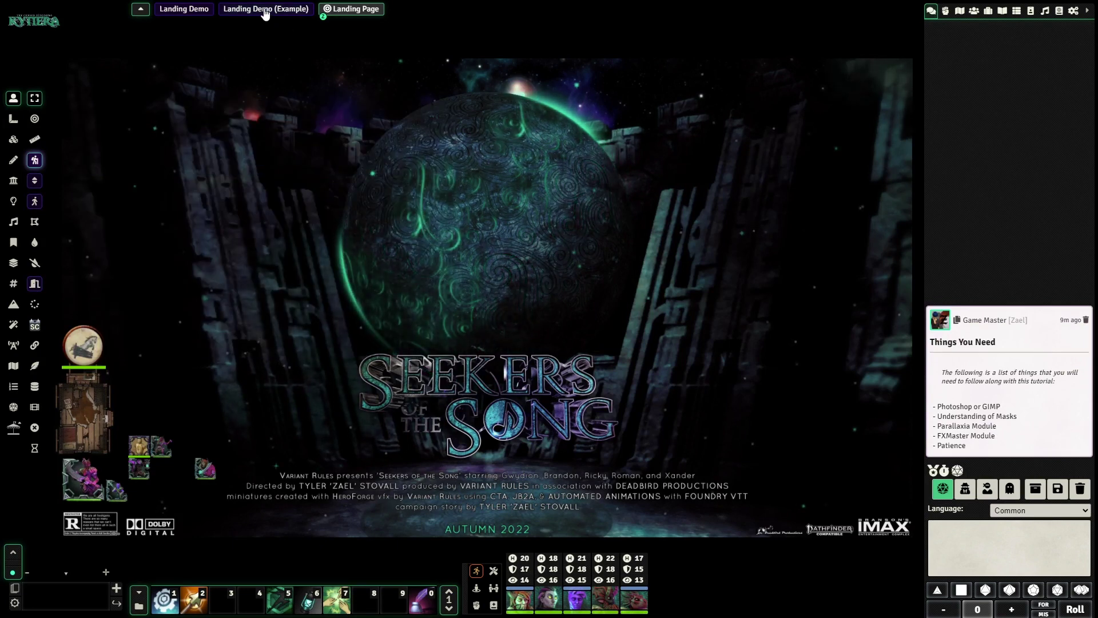
pyautogui.click(186, 9)
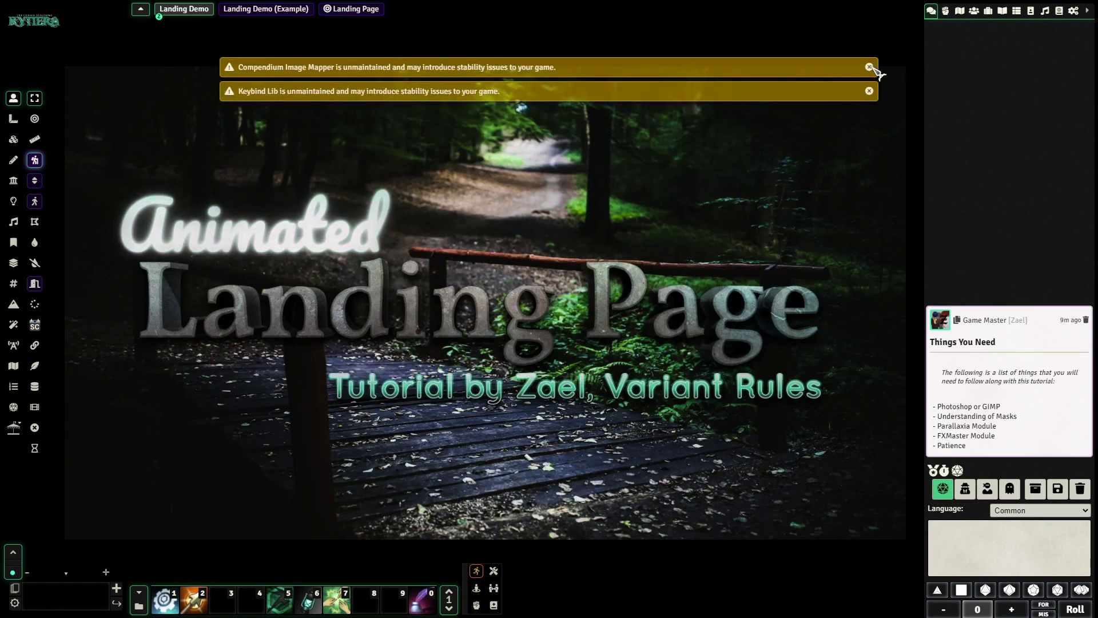
pyautogui.click(869, 67)
pyautogui.click(869, 67)
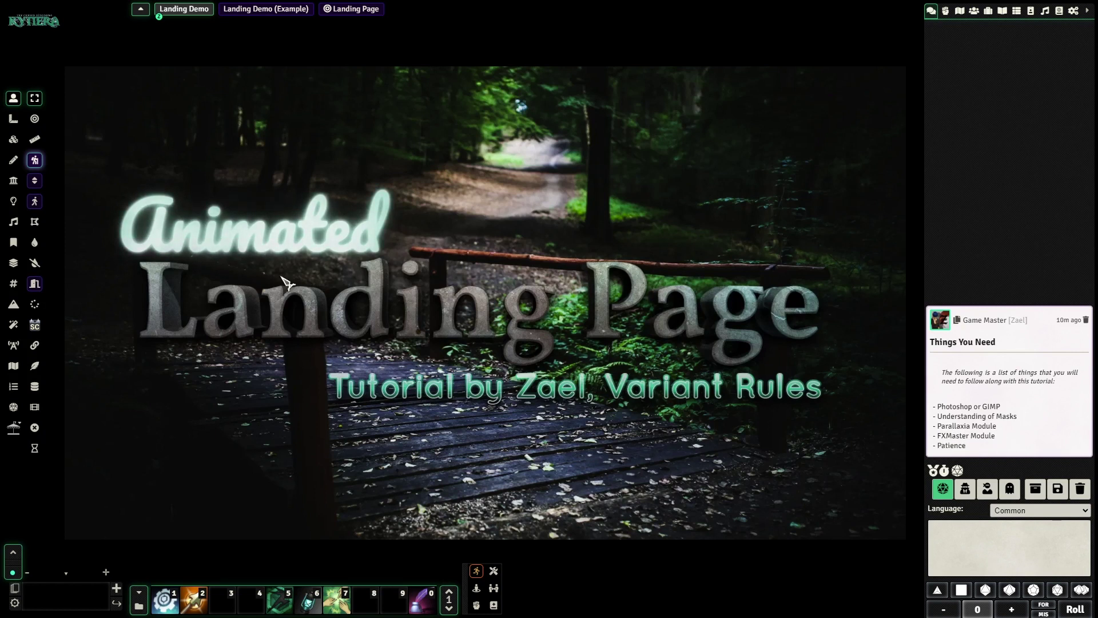
# Step: Open the weather effects manager, expand Weather, and check the Rain Without Splash settings
pyautogui.click(14, 326)
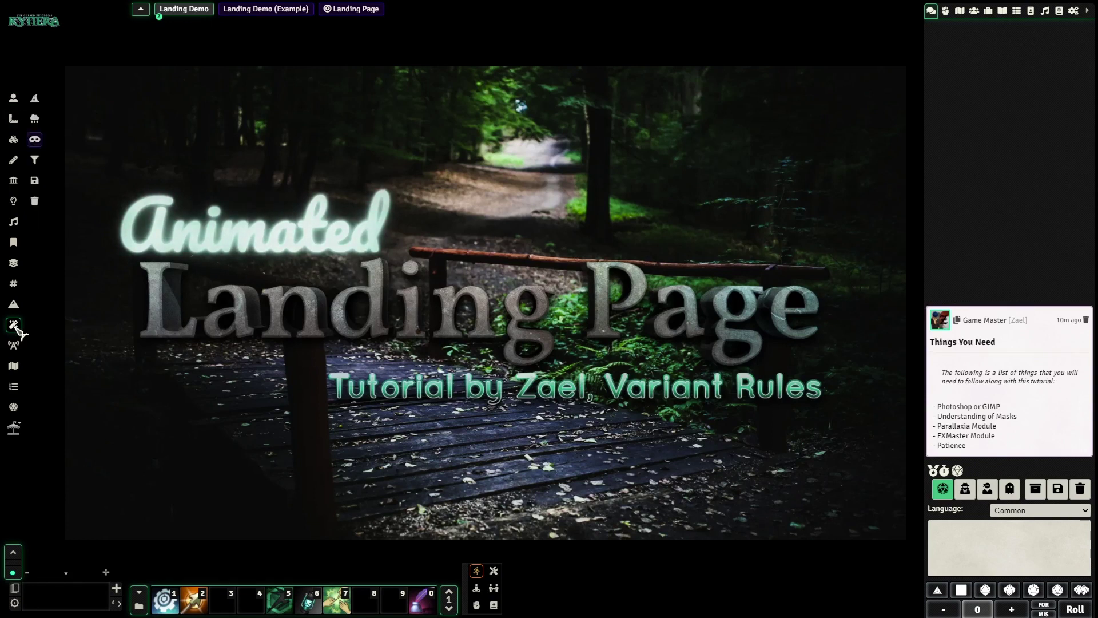
pyautogui.click(37, 121)
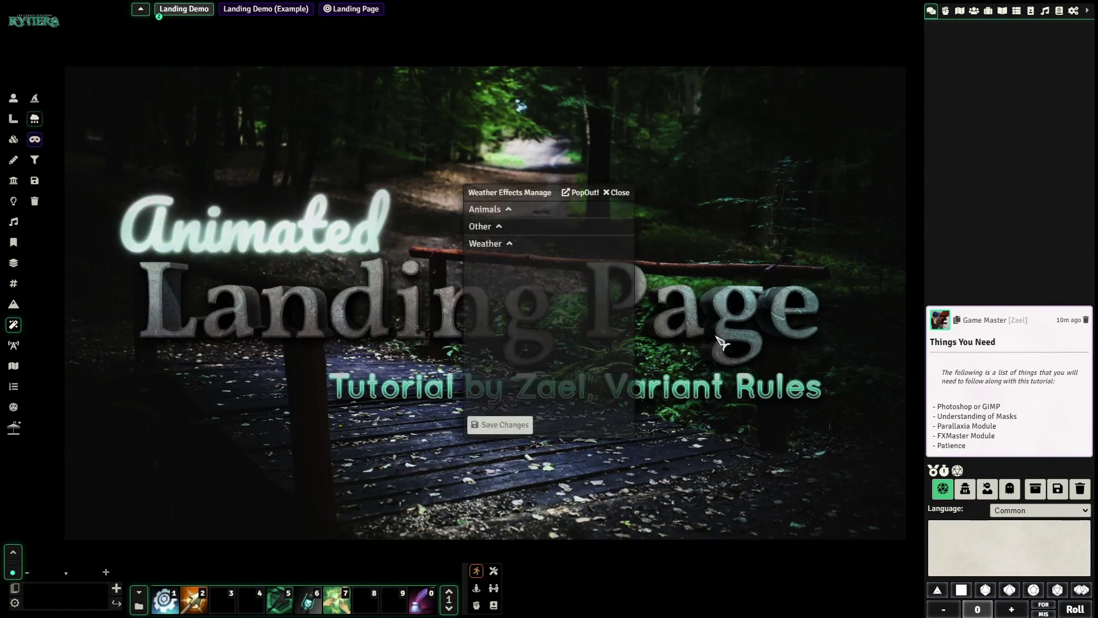
pyautogui.click(512, 245)
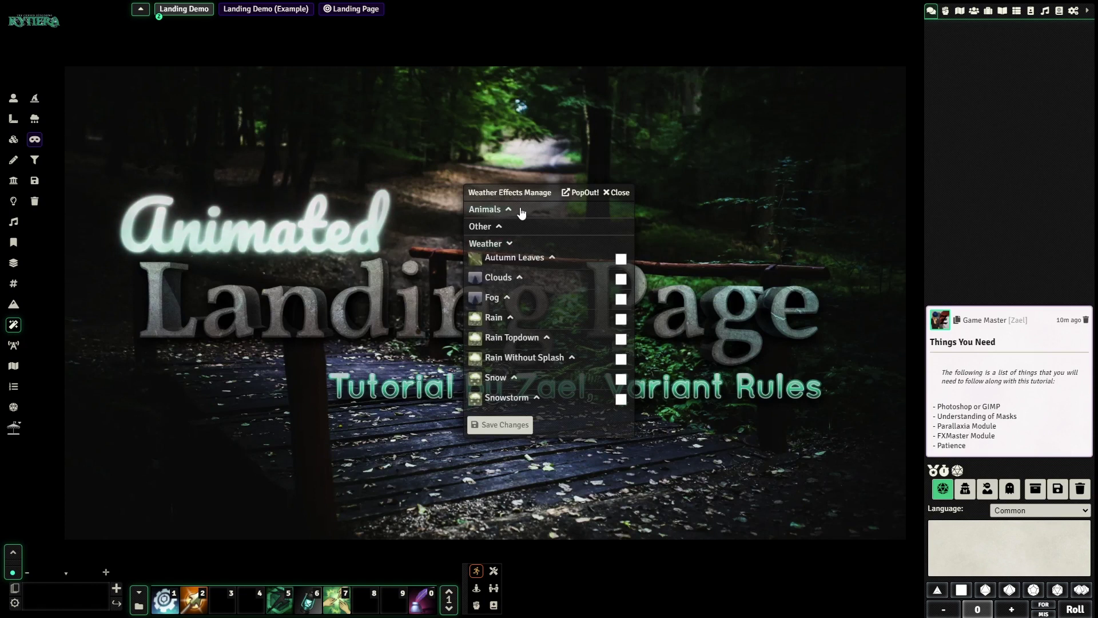
pyautogui.moveTo(490, 192); pyautogui.dragTo(472, 157)
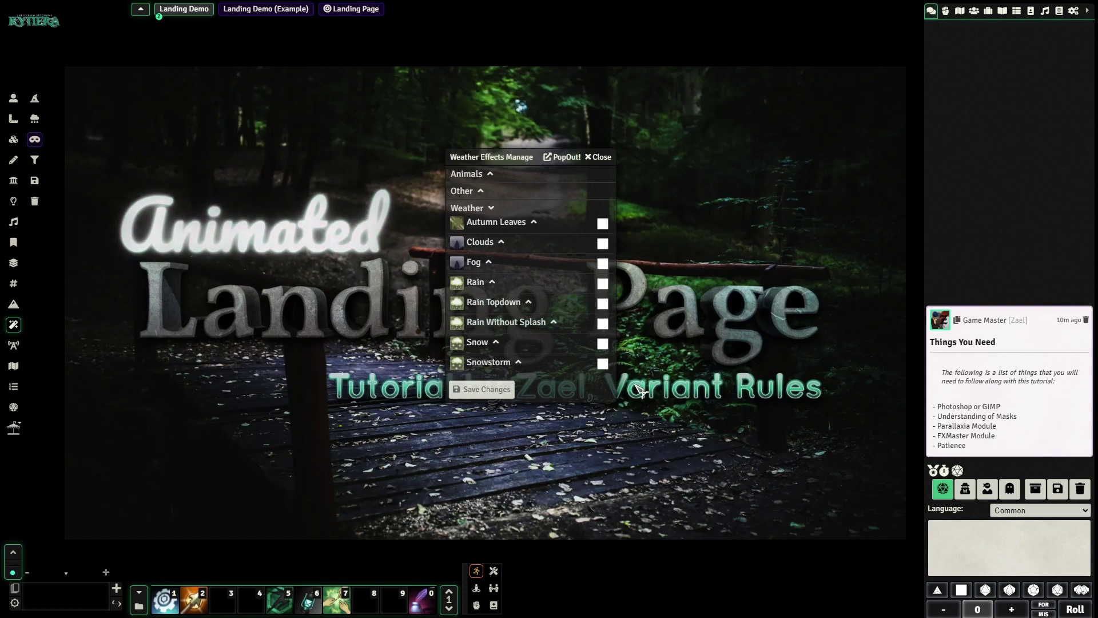
pyautogui.click(553, 324)
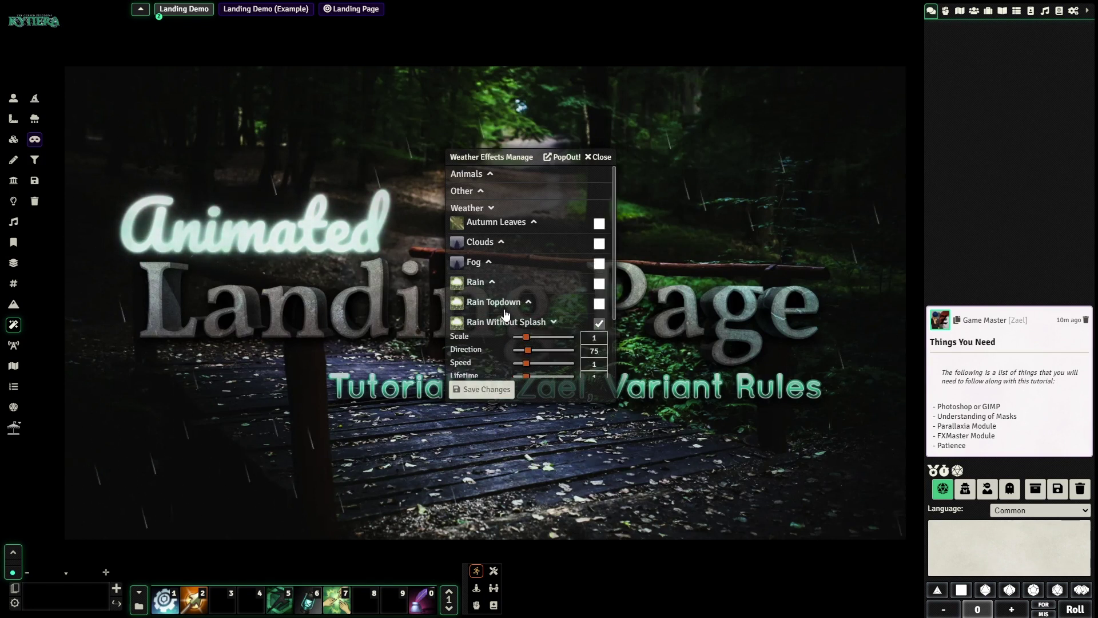
pyautogui.click(554, 322)
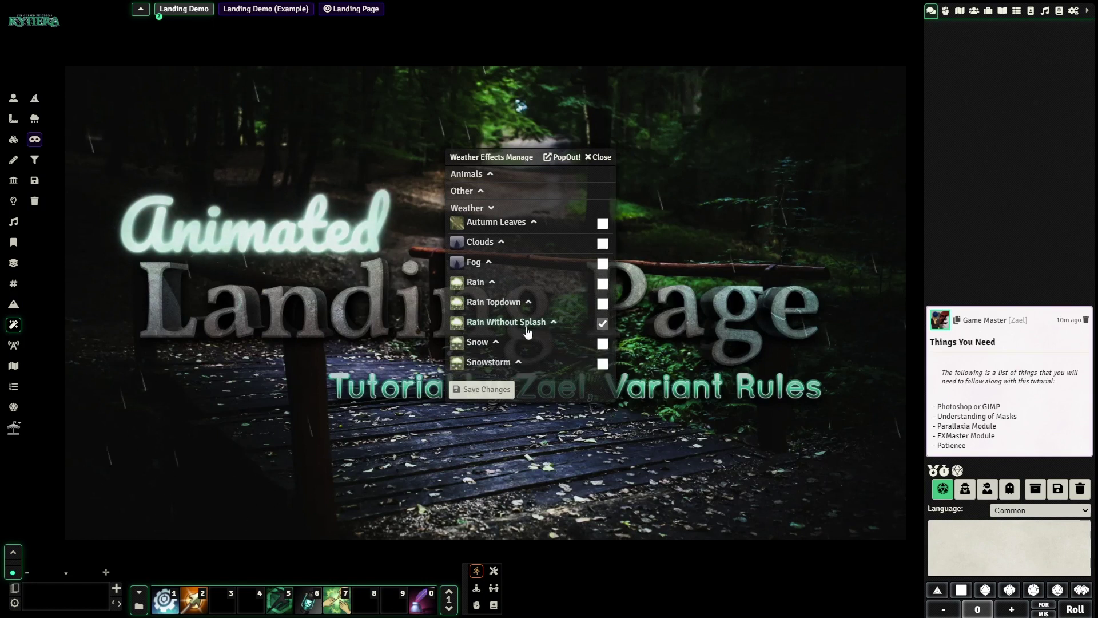
# Step: Enable Clouds with scale 2.5, direction 0 and a dark-grey 84,84,84 tint
pyautogui.click(501, 241)
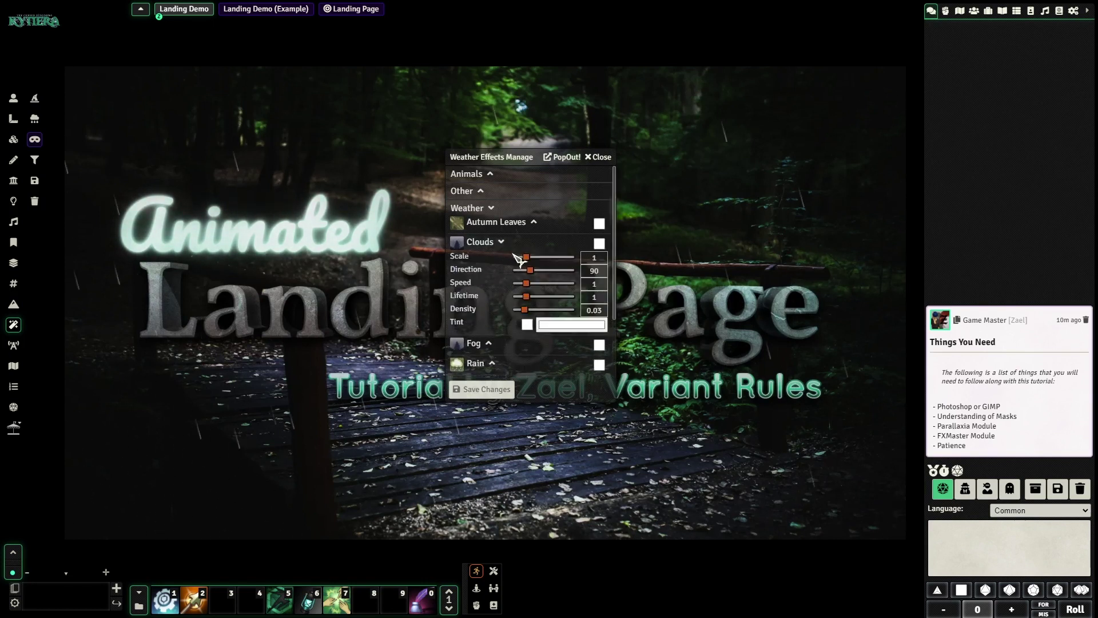
pyautogui.click(598, 243)
pyautogui.moveTo(526, 258); pyautogui.dragTo(498, 274)
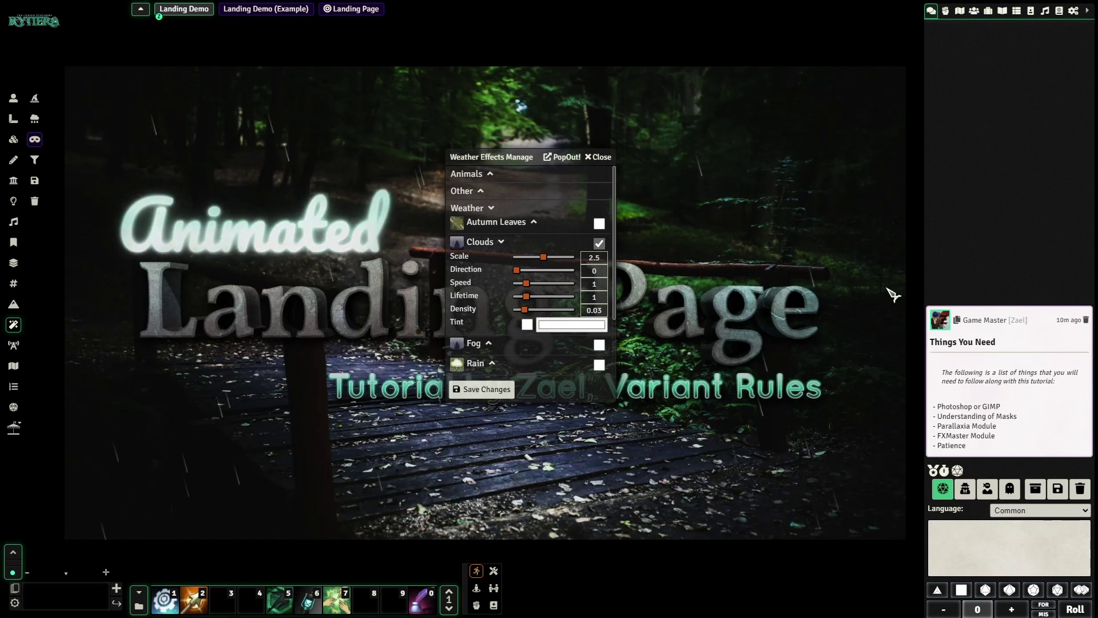
pyautogui.click(527, 325)
pyautogui.click(549, 325)
pyautogui.click(546, 370)
pyautogui.moveTo(544, 369); pyautogui.dragTo(522, 385)
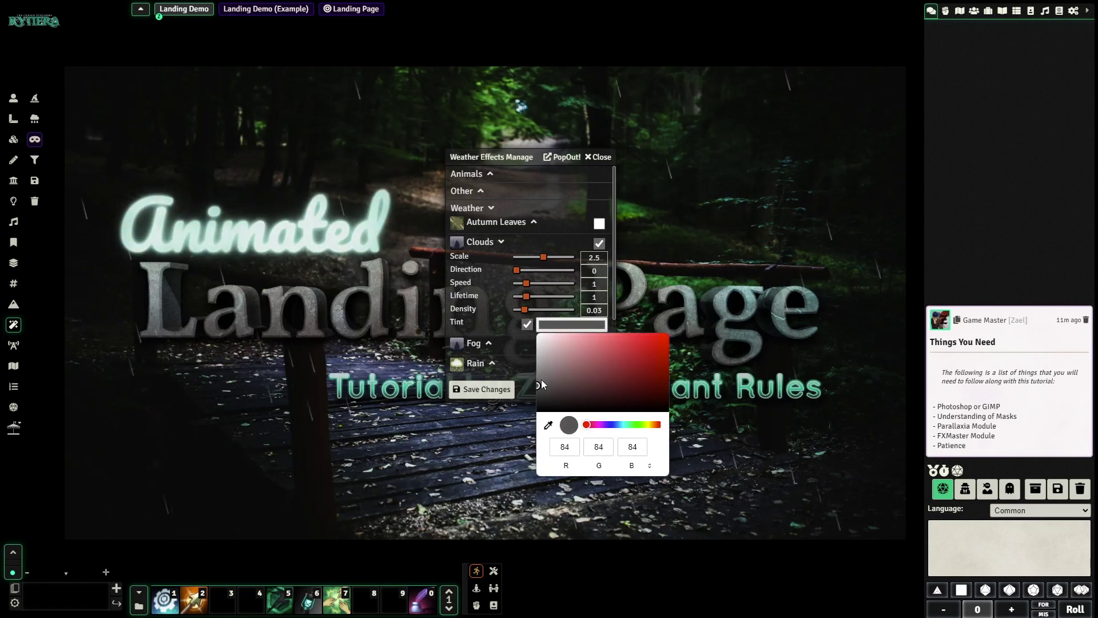
pyautogui.click(506, 326)
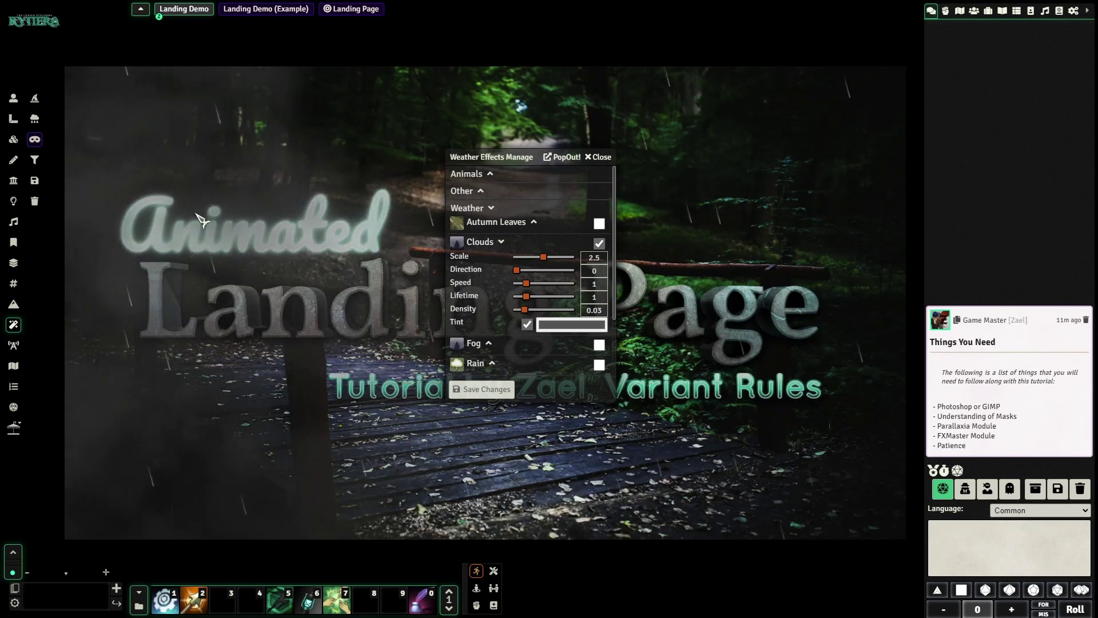
pyautogui.click(501, 242)
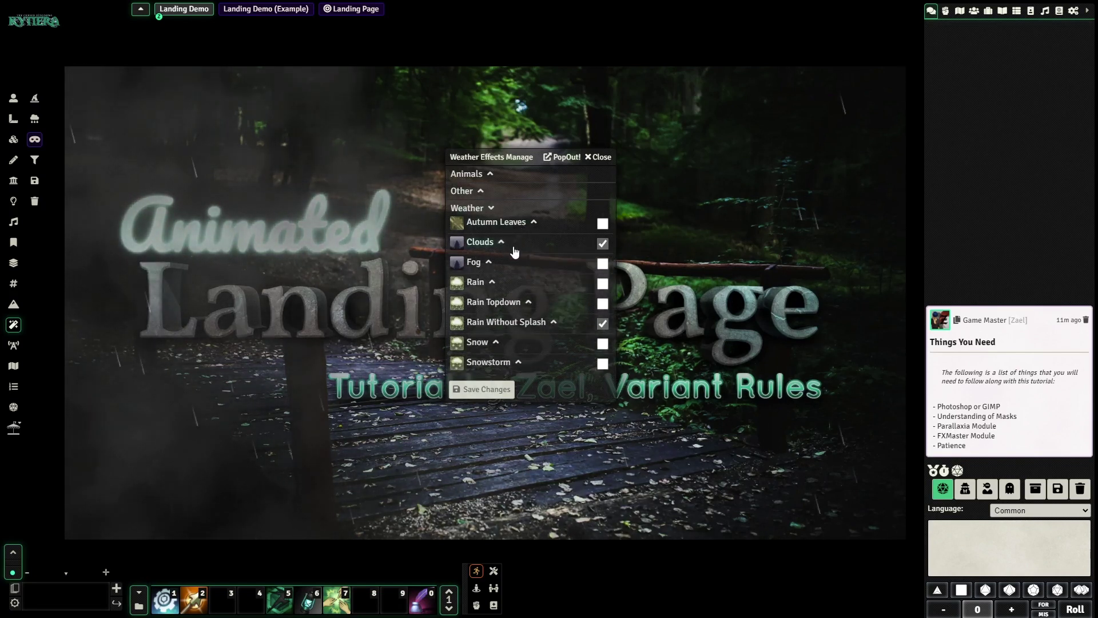
# Step: Collapse Weather, expand Other, and turn on the Embers effect
pyautogui.click(489, 208)
pyautogui.click(482, 191)
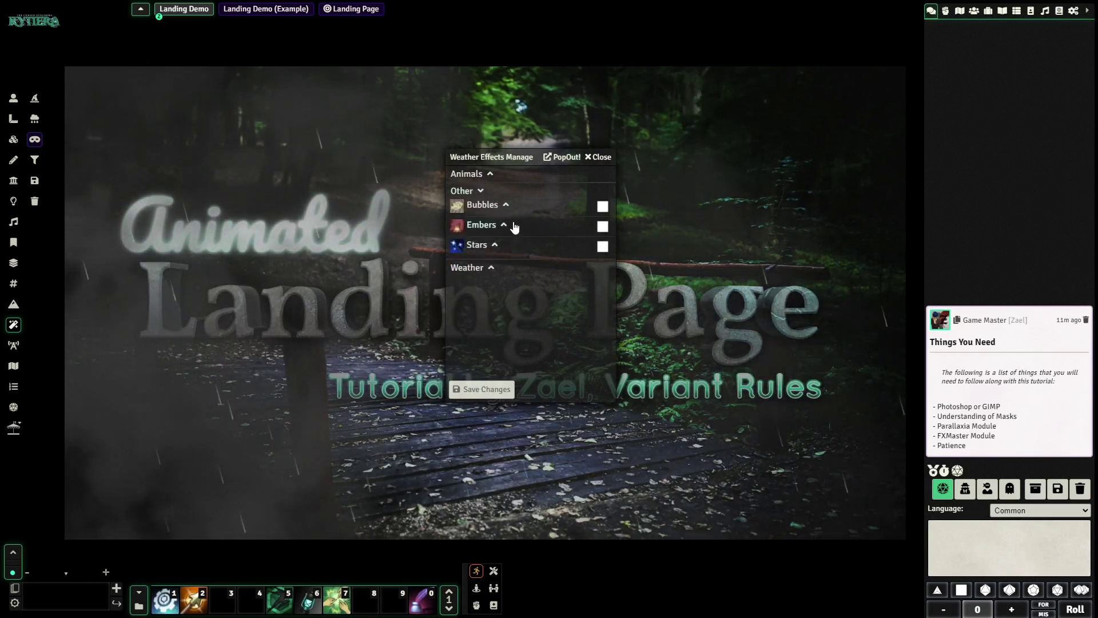
pyautogui.click(506, 226)
pyautogui.click(603, 226)
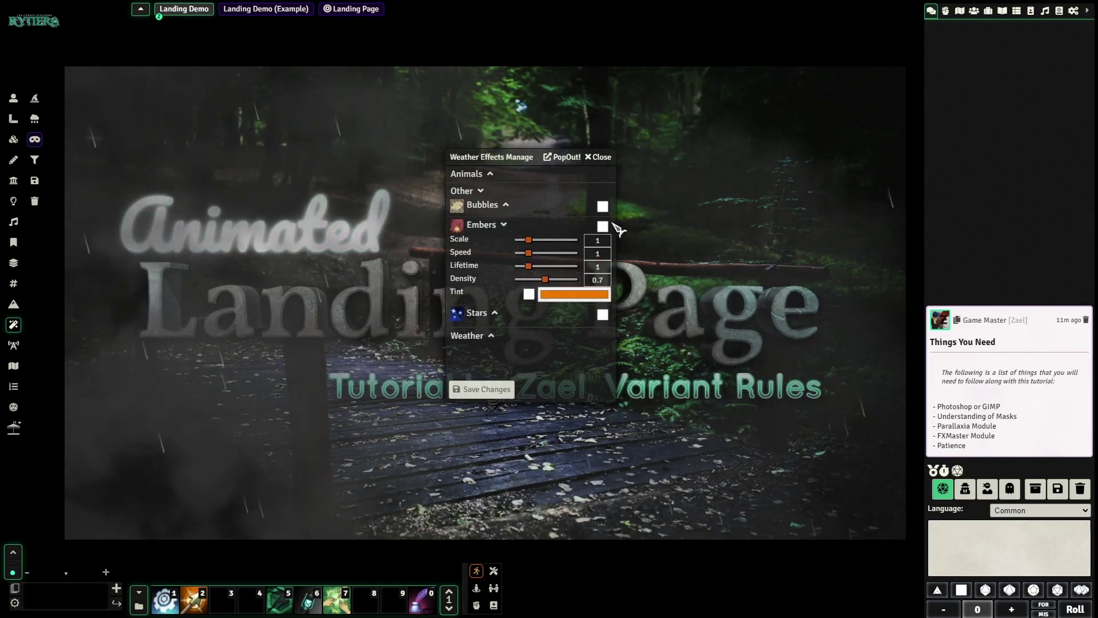
# Step: Tint the embers light blue (152,187,205), set density 0.45, and save the weather effects
pyautogui.click(529, 294)
pyautogui.click(572, 295)
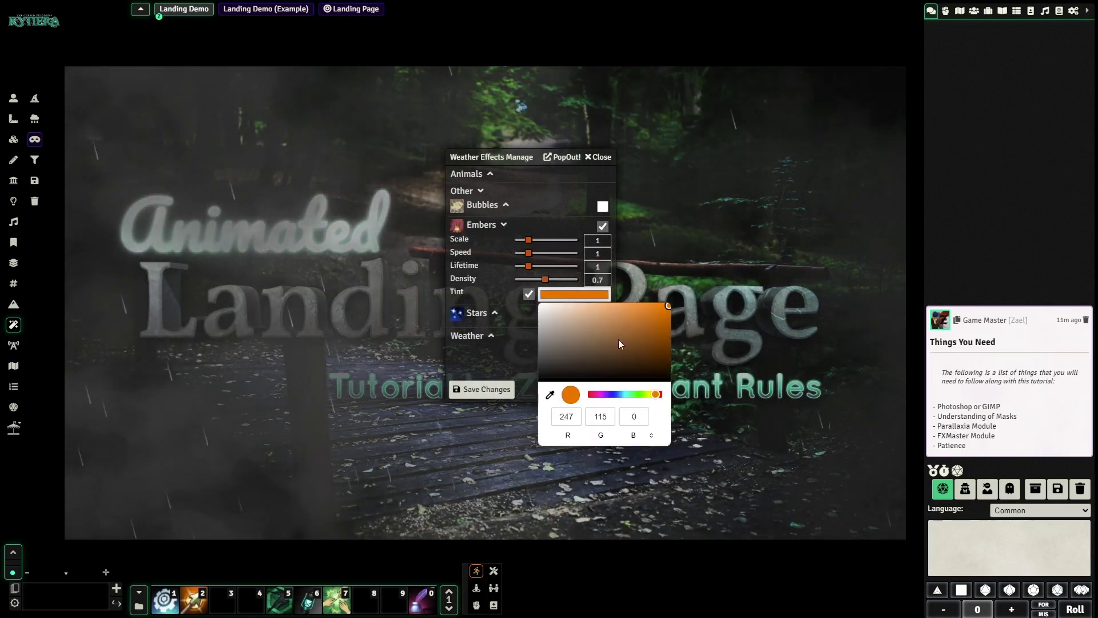
pyautogui.click(621, 394)
pyautogui.click(581, 317)
pyautogui.moveTo(581, 317); pyautogui.dragTo(573, 318)
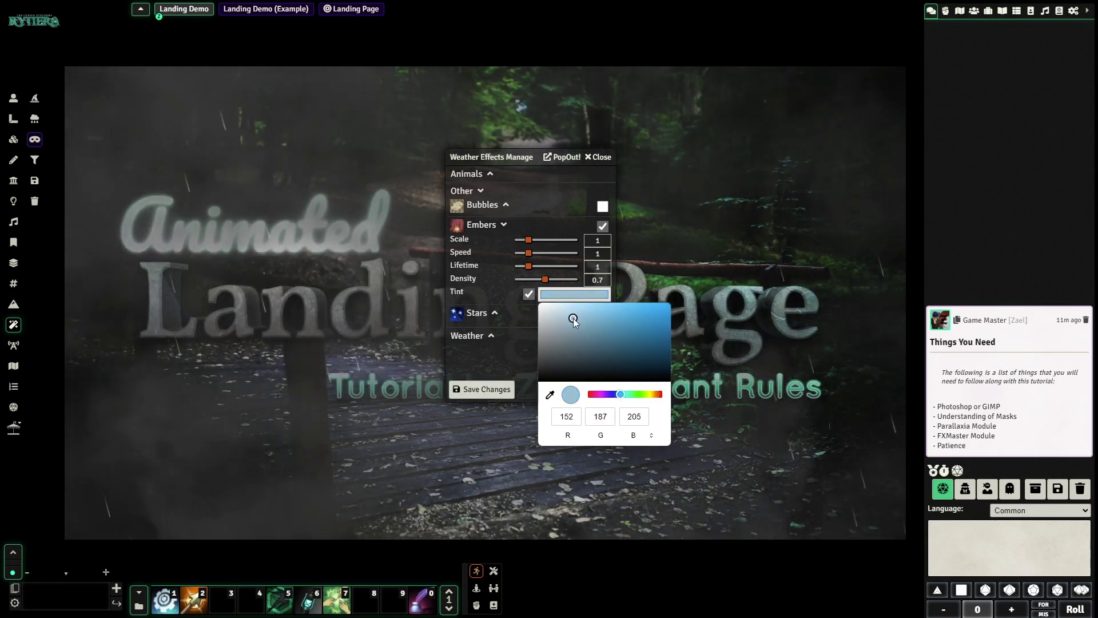
pyautogui.click(535, 280)
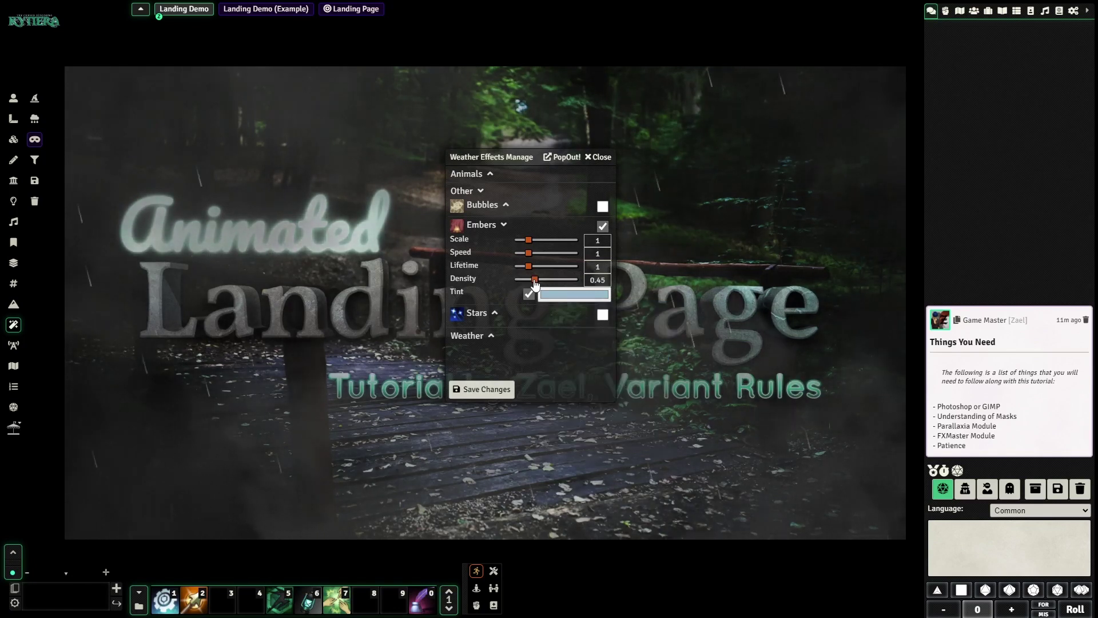
pyautogui.click(485, 389)
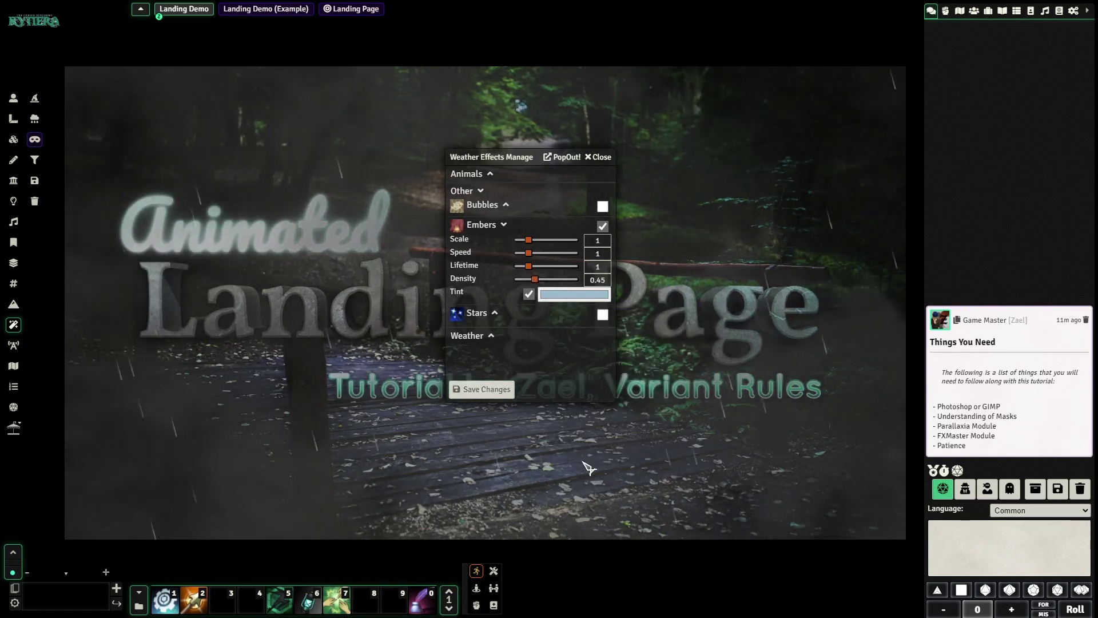